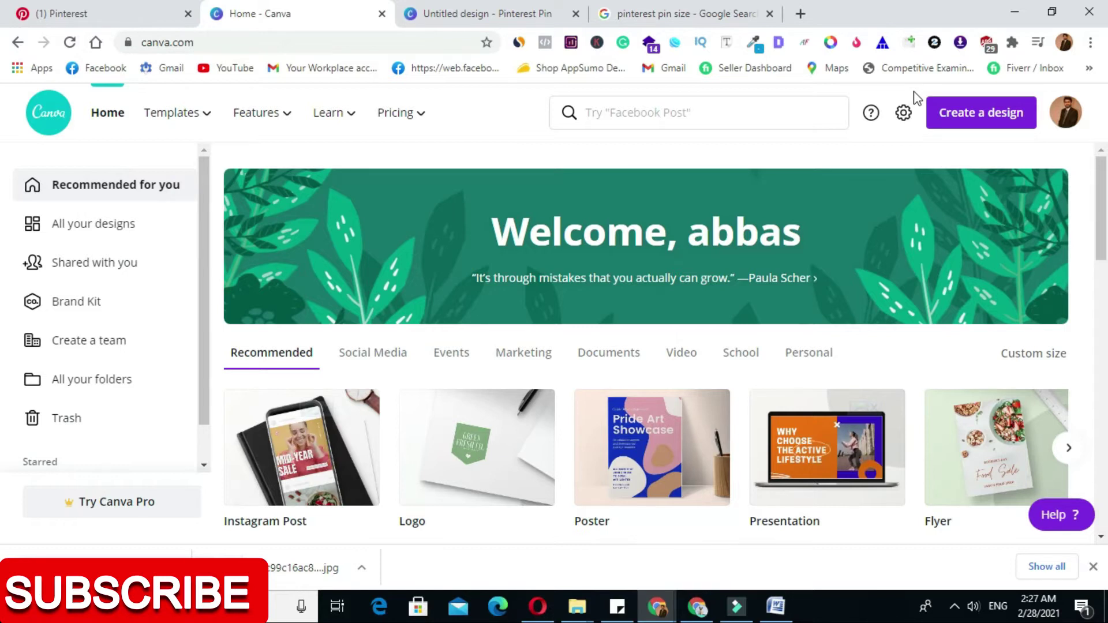
- Create a new Pinterest Pin design by searching the design types for "pinterest"
{"action": "left_click", "coordinate": [208, 44]}
{"action": "mouse_move", "coordinate": [424, 134]}
{"action": "left_click", "coordinate": [482, 124]}
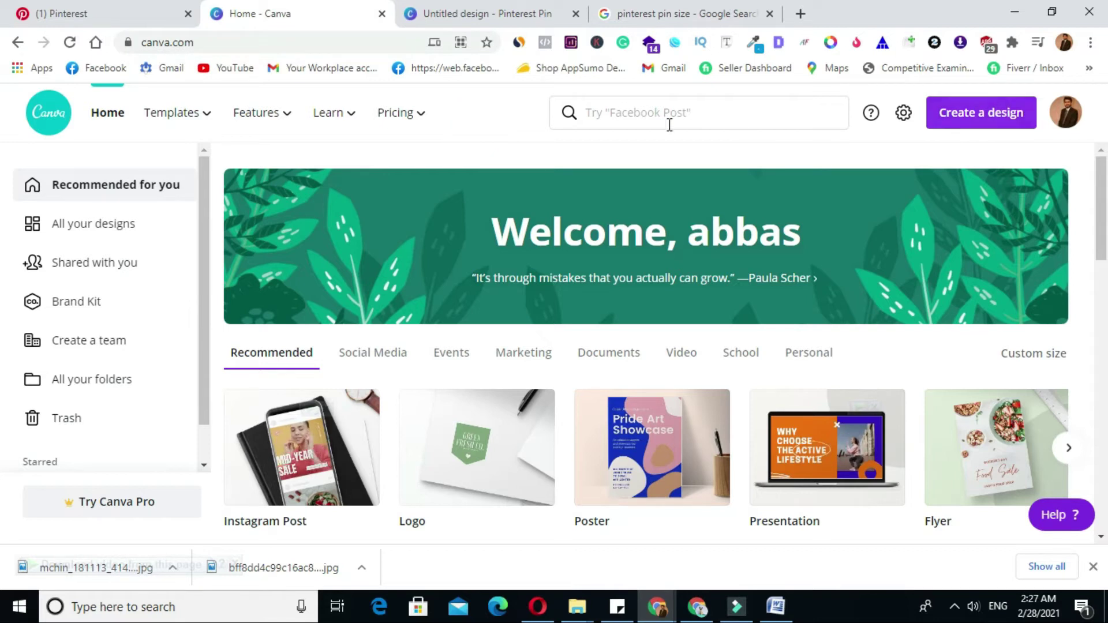
{"action": "left_click", "coordinate": [983, 121]}
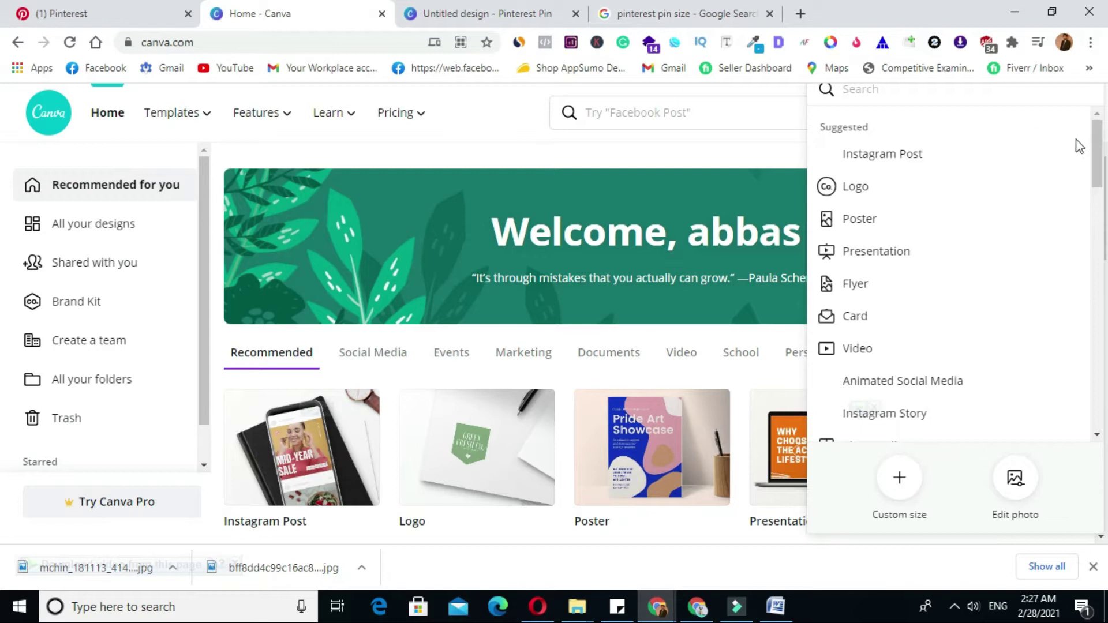
{"action": "left_click", "coordinate": [975, 95]}
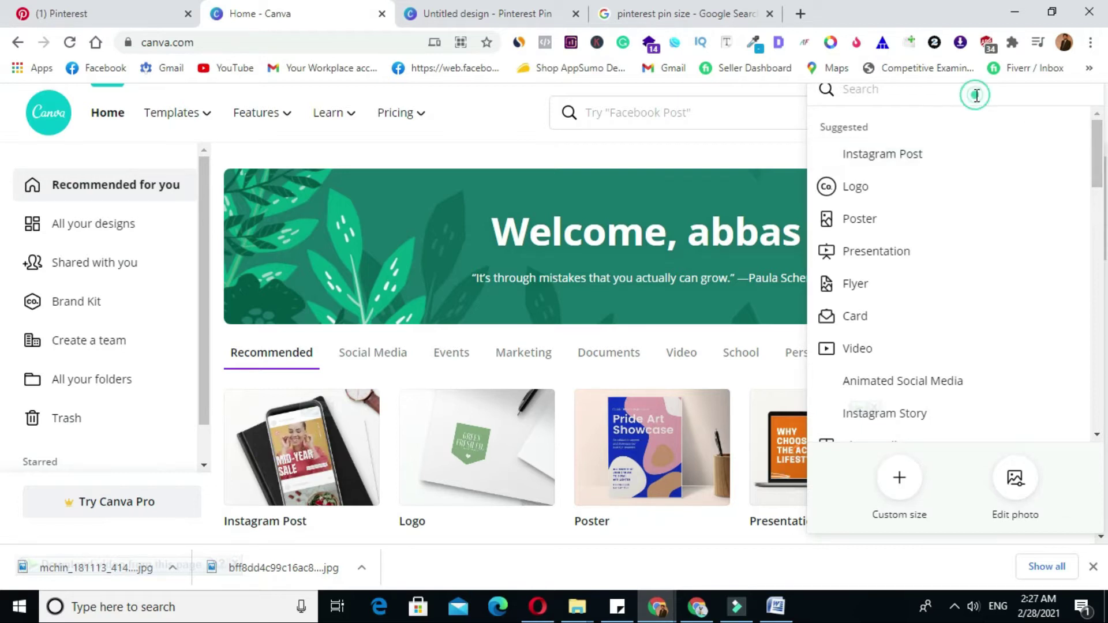
{"action": "type", "text": "pinterest"}
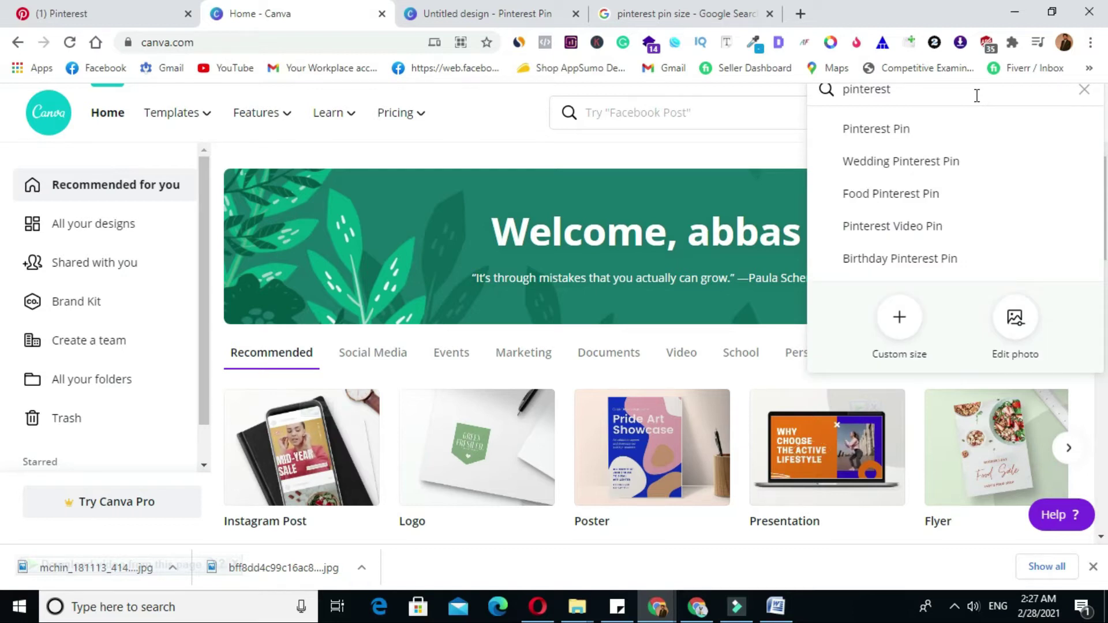
{"action": "left_click", "coordinate": [916, 129]}
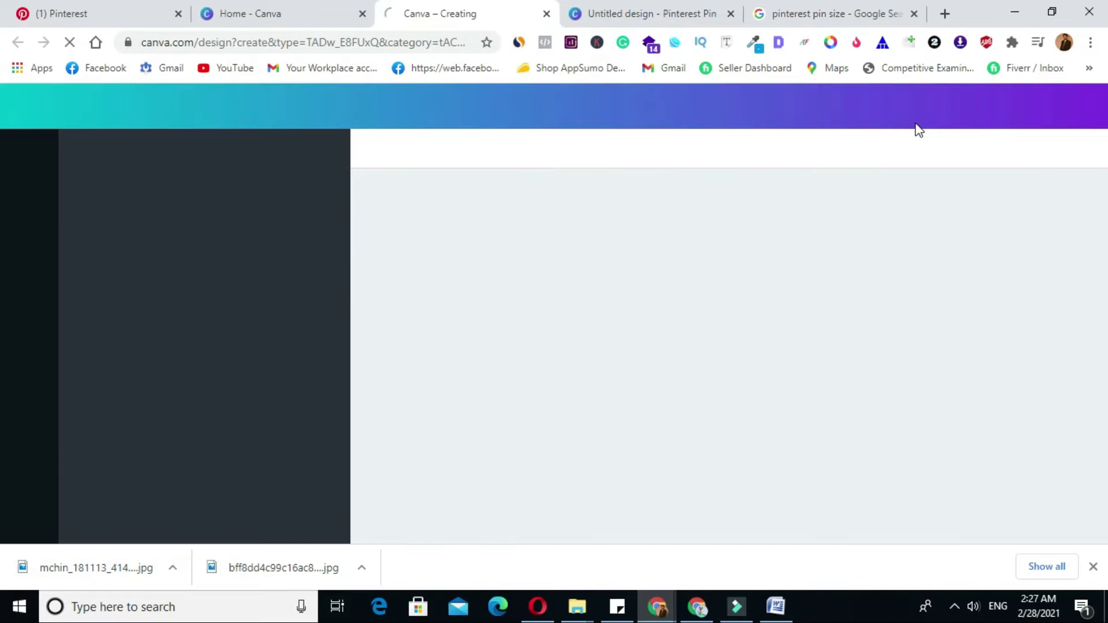
- Check the ideal Pinterest pin size in the Google results and compare the blank Pinterest Pin page in both designs
{"action": "left_click", "coordinate": [613, 8]}
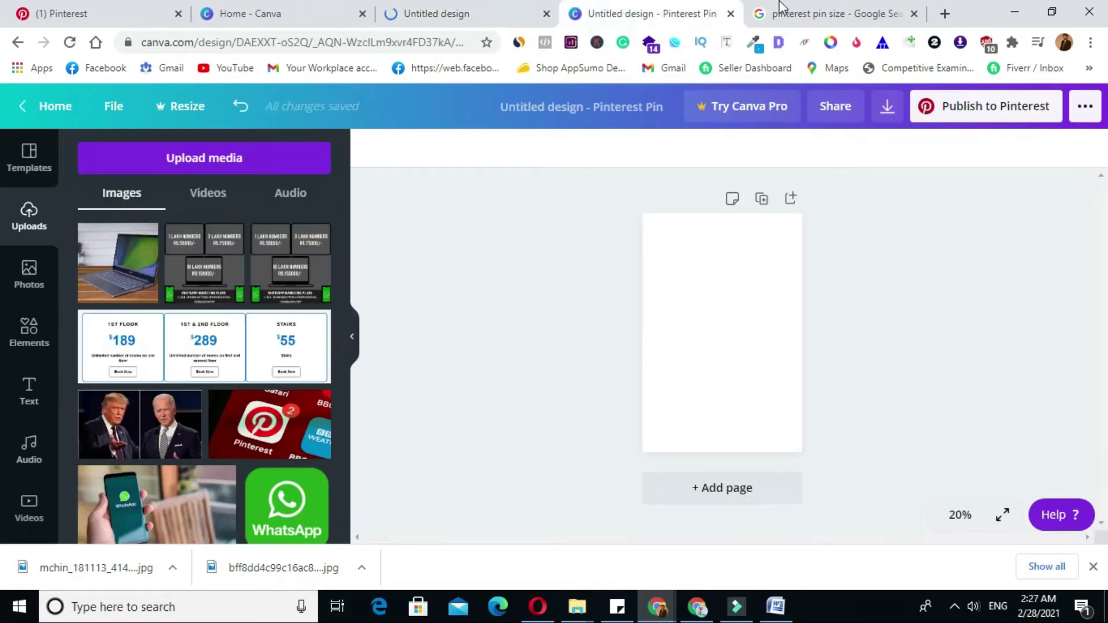
{"action": "left_click", "coordinate": [779, 8]}
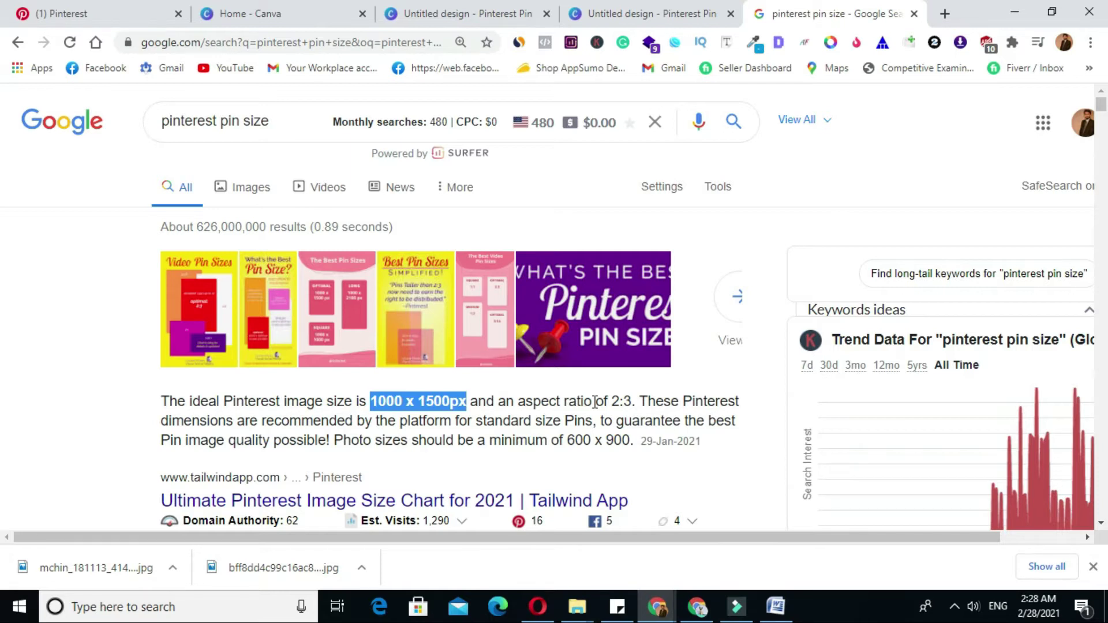
{"action": "left_click", "coordinate": [642, 7]}
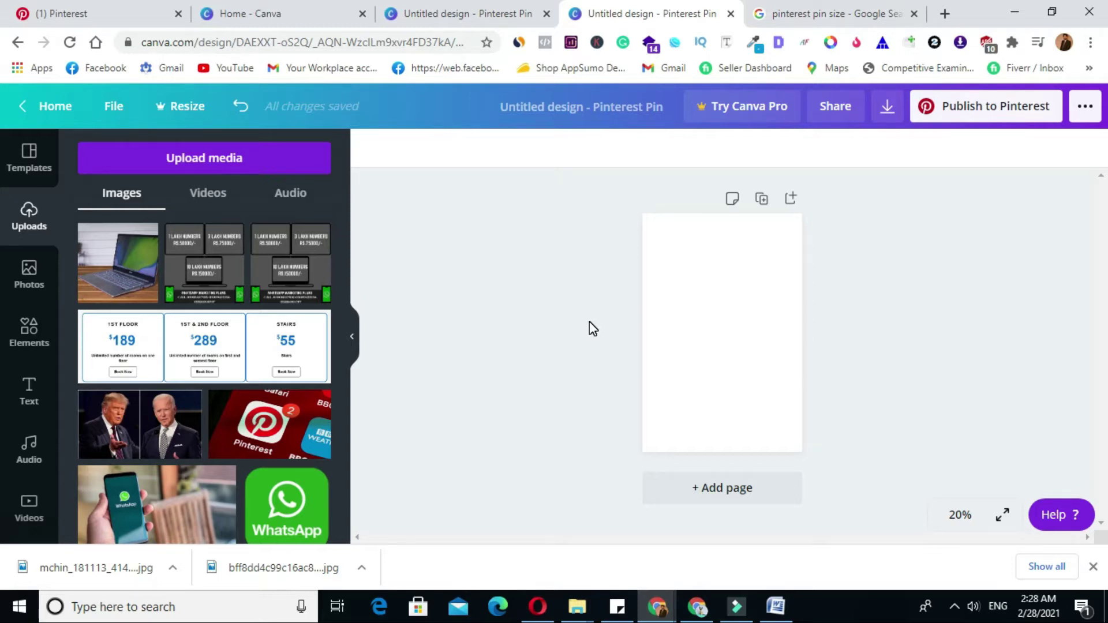
{"action": "left_click", "coordinate": [482, 12]}
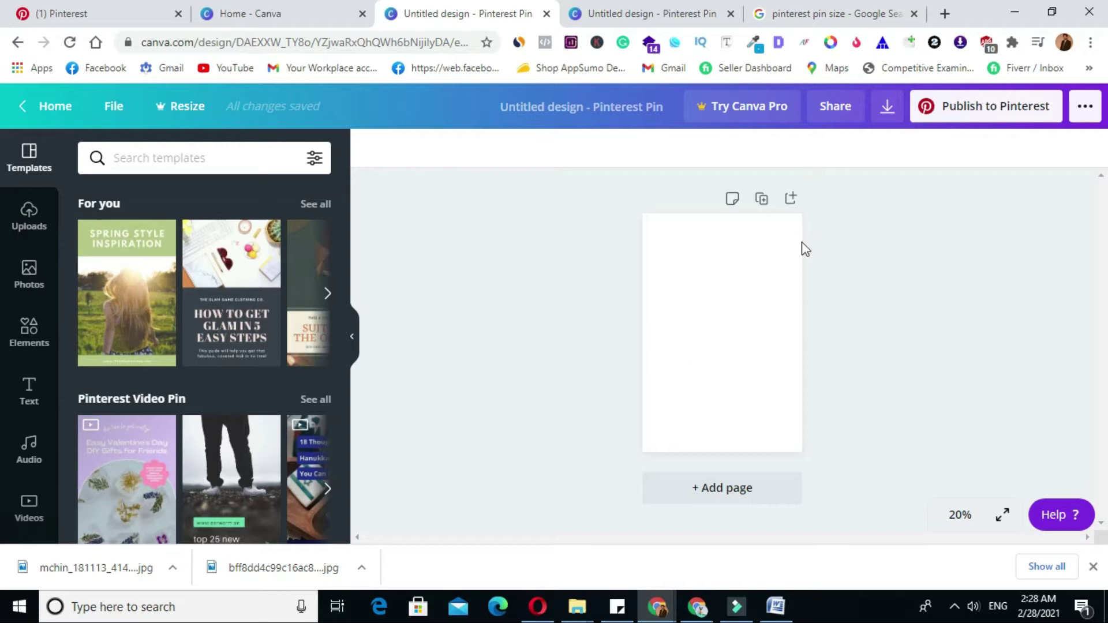
{"action": "left_click", "coordinate": [719, 303]}
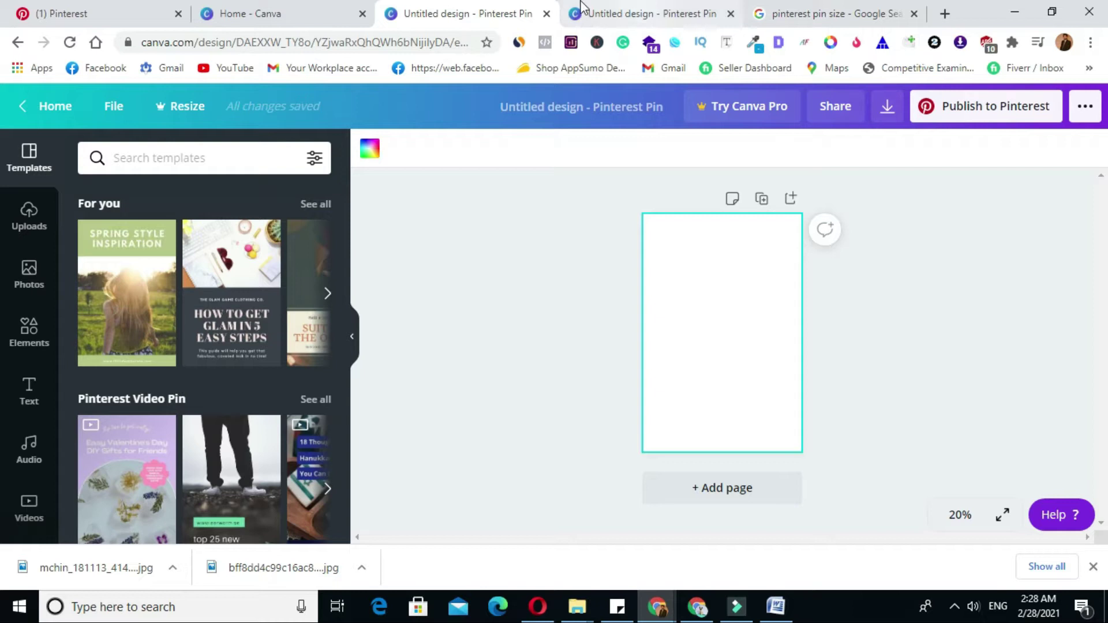
- Examine the "10 Best Laptops For Beginners in 2021" pin on Pinterest for its title band, laptop photo and website footer
{"action": "left_click", "coordinate": [104, 12]}
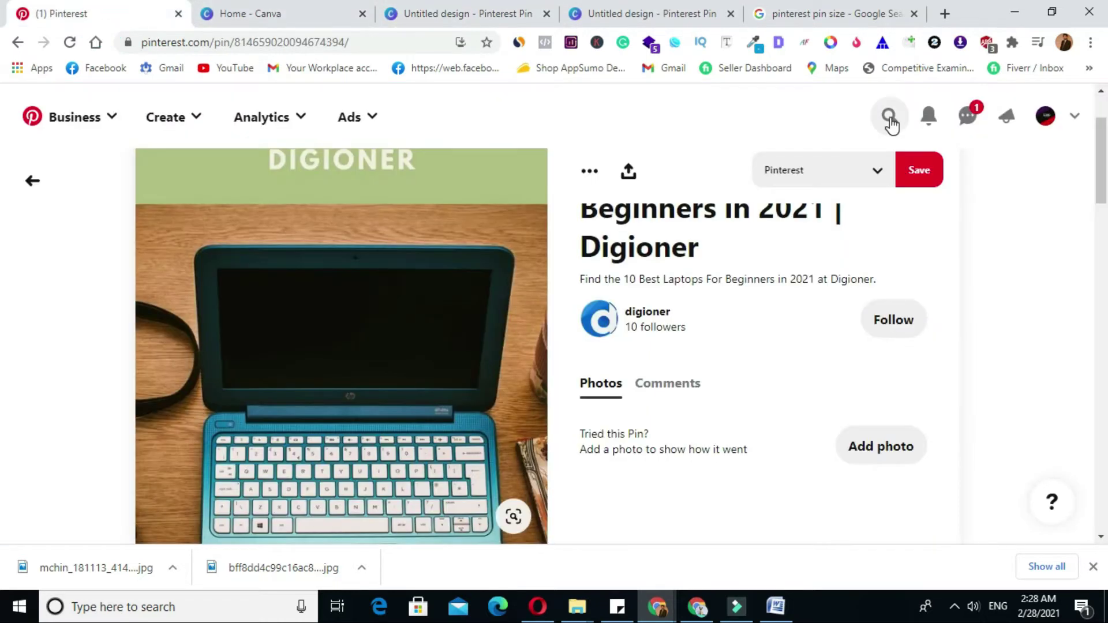
{"action": "scroll", "coordinate": [3, 185], "scroll_direction": "up", "scroll_amount": 2}
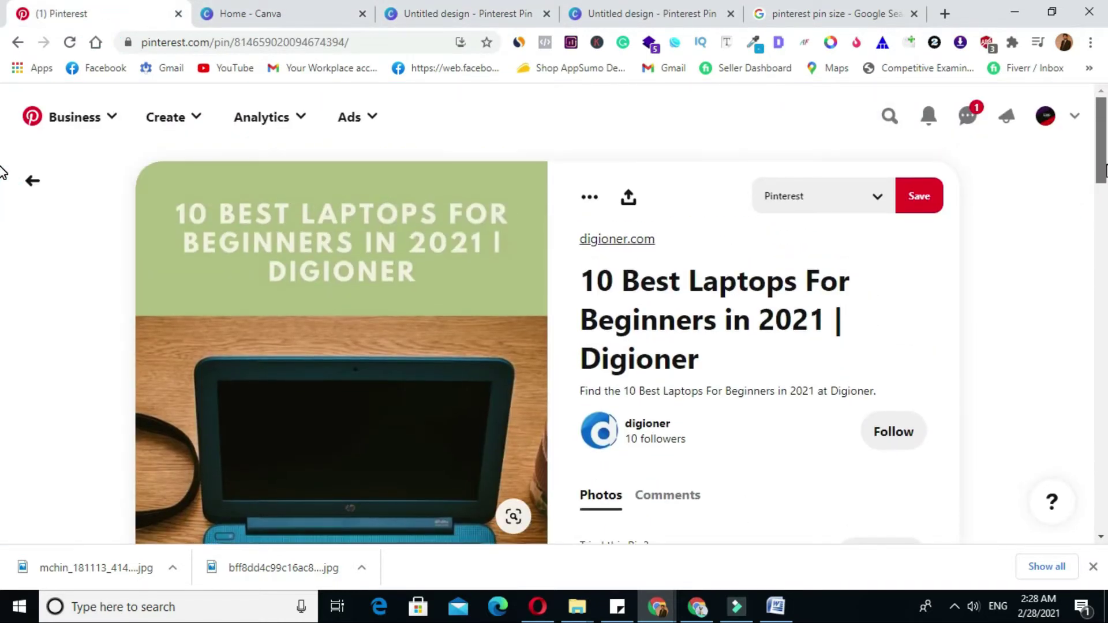
{"action": "scroll", "coordinate": [3, 172], "scroll_direction": "down", "scroll_amount": 1}
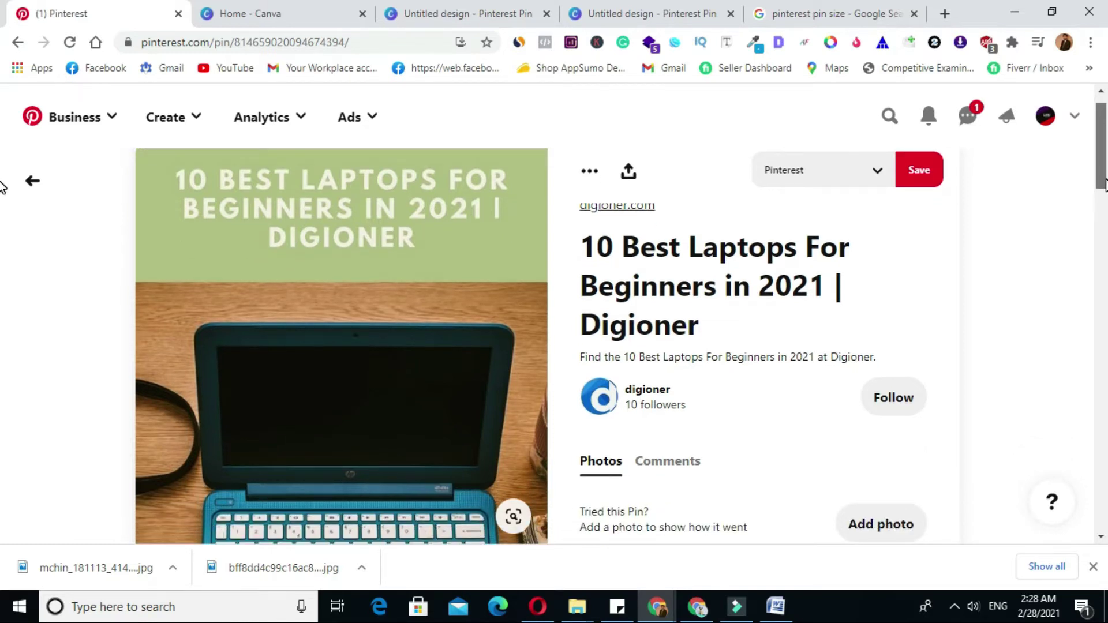
{"action": "scroll", "coordinate": [2, 185], "scroll_direction": "down", "scroll_amount": 2}
{"action": "scroll", "coordinate": [3, 179], "scroll_direction": "up", "scroll_amount": 3}
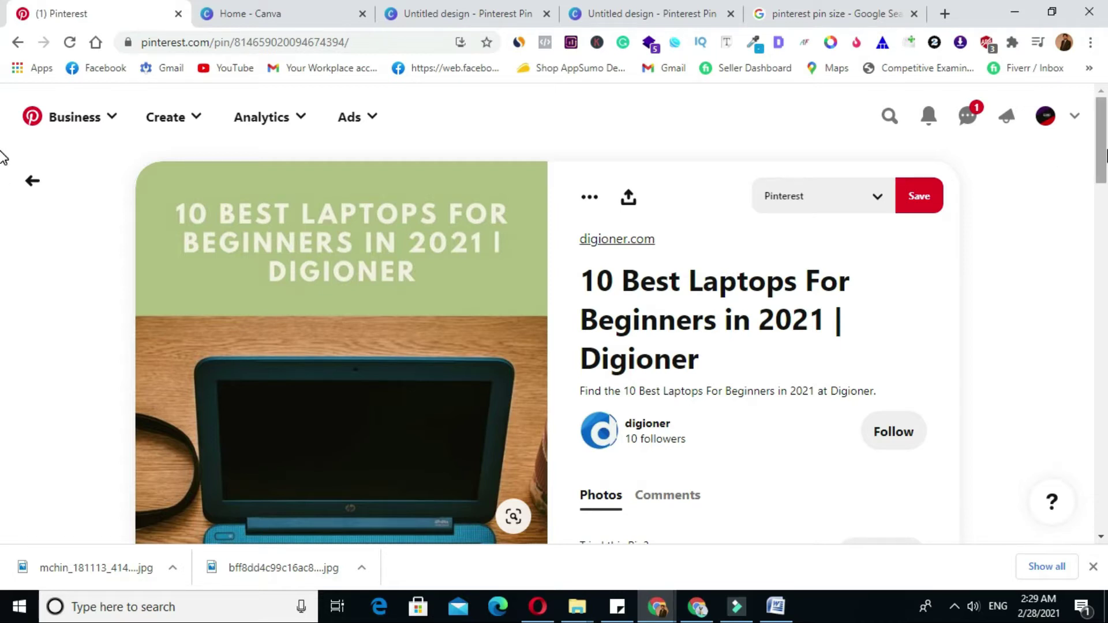
{"action": "mouse_move", "coordinate": [1102, 155]}
{"action": "left_mouse_down"}
{"action": "mouse_move", "coordinate": [1102, 210]}
{"action": "mouse_move", "coordinate": [1105, 165]}
{"action": "left_mouse_up"}
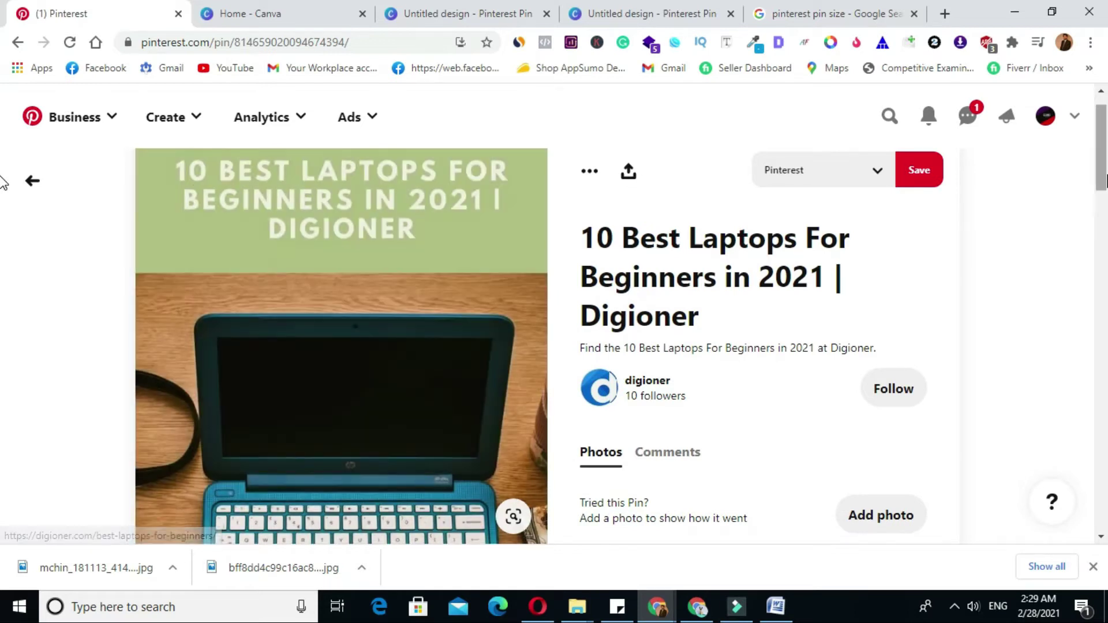
{"action": "scroll", "coordinate": [2, 268], "scroll_direction": "down", "scroll_amount": 4}
{"action": "left_click_drag", "start_coordinate": [1103, 221], "coordinate": [1103, 218]}
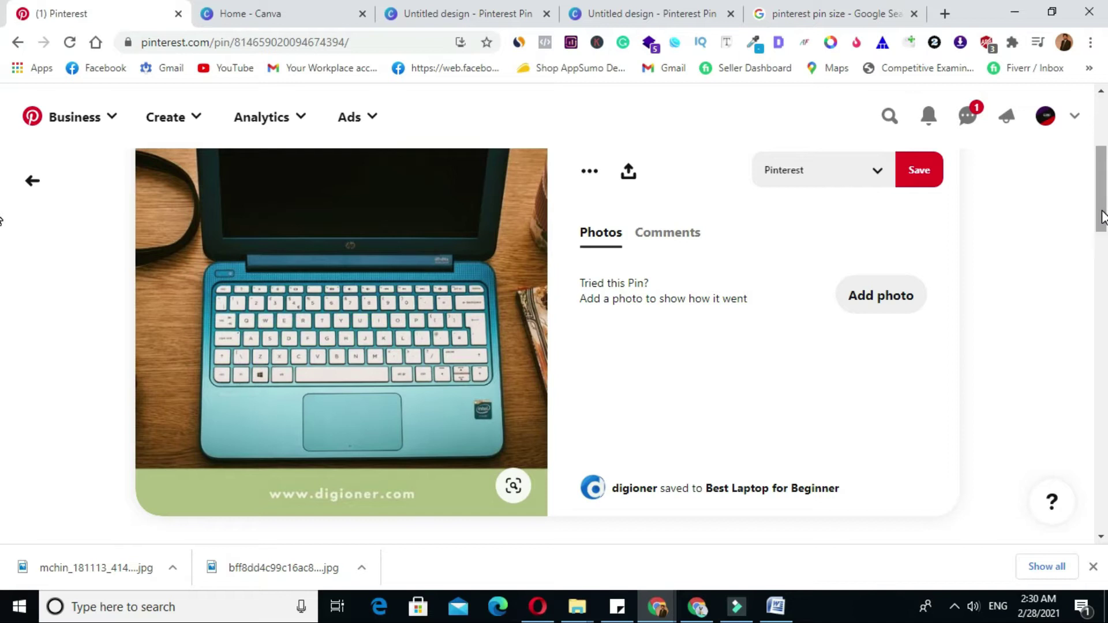
{"action": "left_click_drag", "start_coordinate": [1103, 218], "coordinate": [1105, 166]}
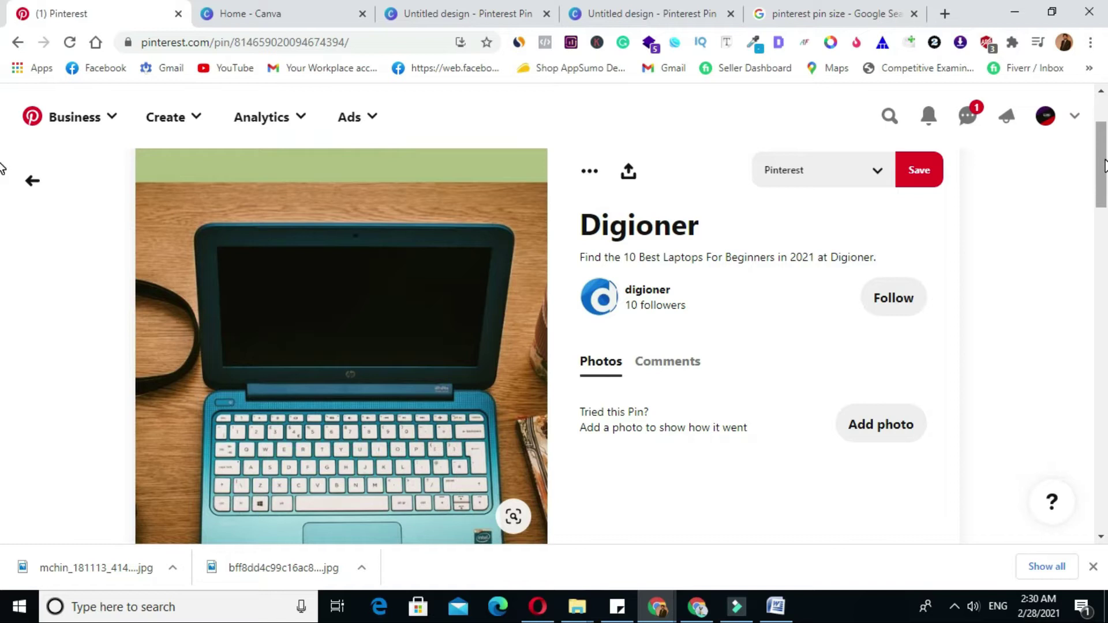
{"action": "left_click_drag", "start_coordinate": [1104, 166], "coordinate": [1104, 142]}
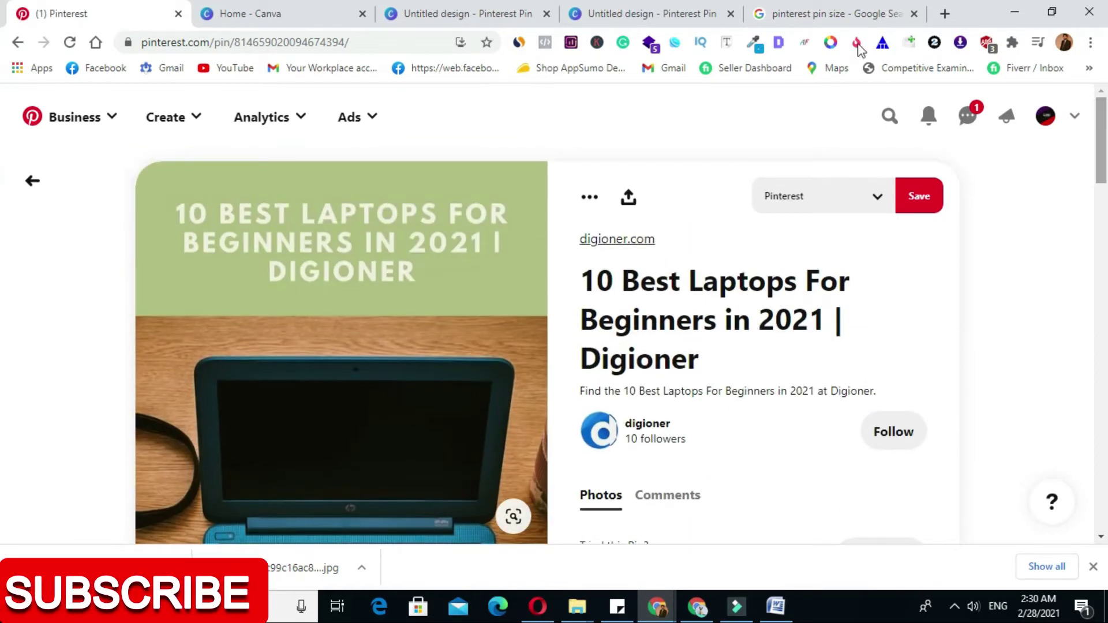
- Place the uploaded laptop photo across the middle of the blank page in the previously opened Canva Pinterest Pin design
{"action": "left_click", "coordinate": [678, 15]}
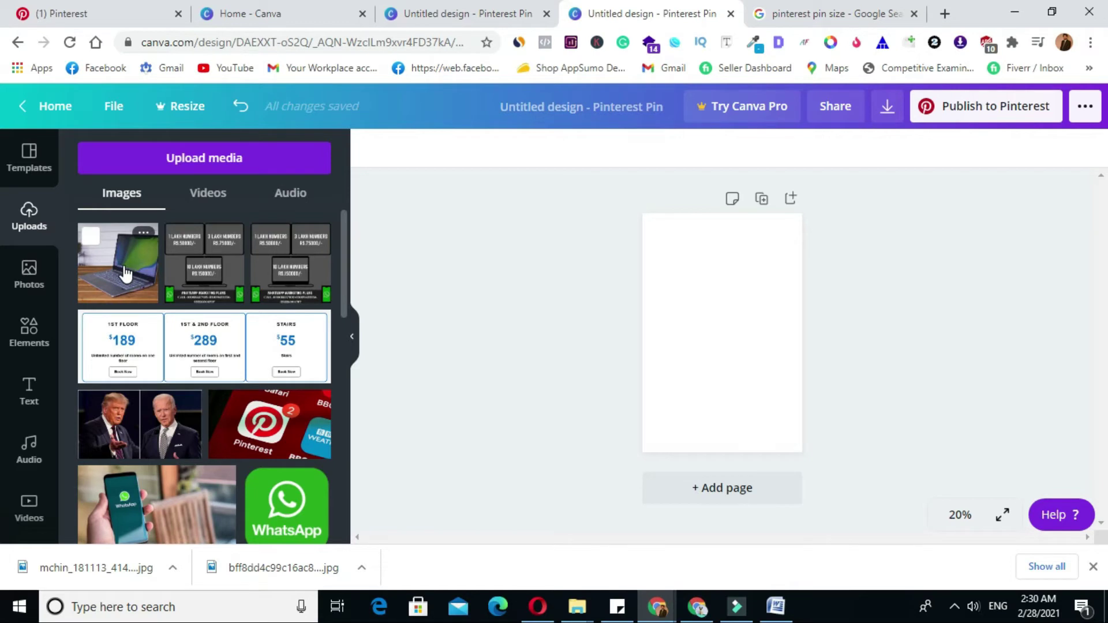
{"action": "left_click_drag", "start_coordinate": [124, 273], "coordinate": [717, 319]}
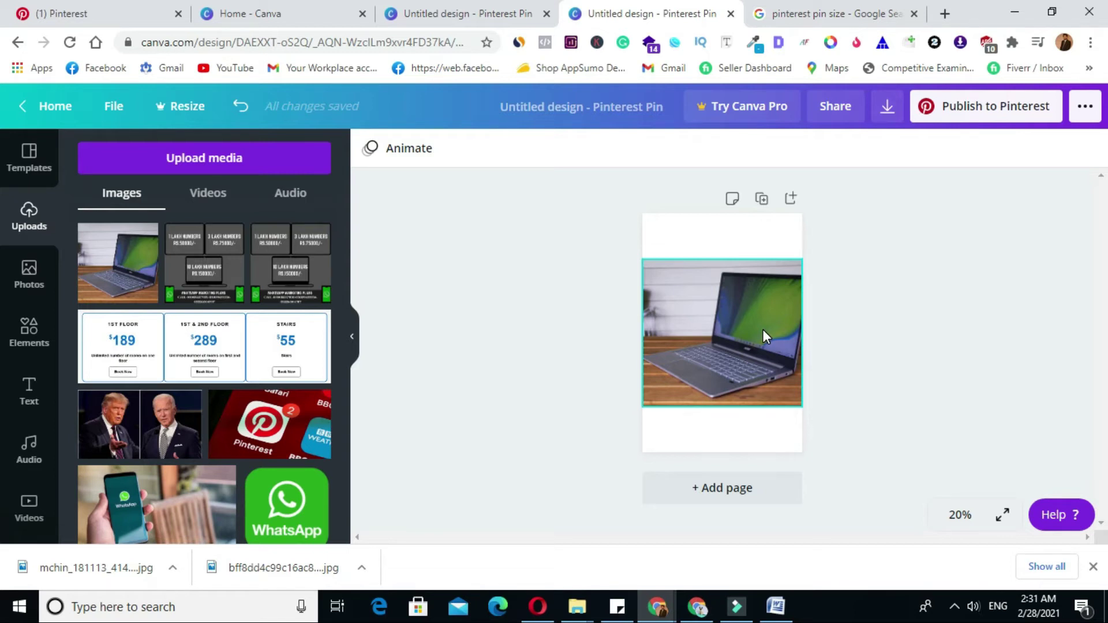
- Try to resize the laptop photo to about 900 by 831, and undo the change
{"action": "left_click", "coordinate": [763, 330]}
{"action": "mouse_move", "coordinate": [763, 330]}
{"action": "left_mouse_down"}
{"action": "mouse_move", "coordinate": [762, 309]}
{"action": "mouse_move", "coordinate": [759, 331]}
{"action": "left_mouse_up"}
{"action": "left_click_drag", "start_coordinate": [780, 274], "coordinate": [797, 269]}
{"action": "left_click_drag", "start_coordinate": [801, 267], "coordinate": [807, 271]}
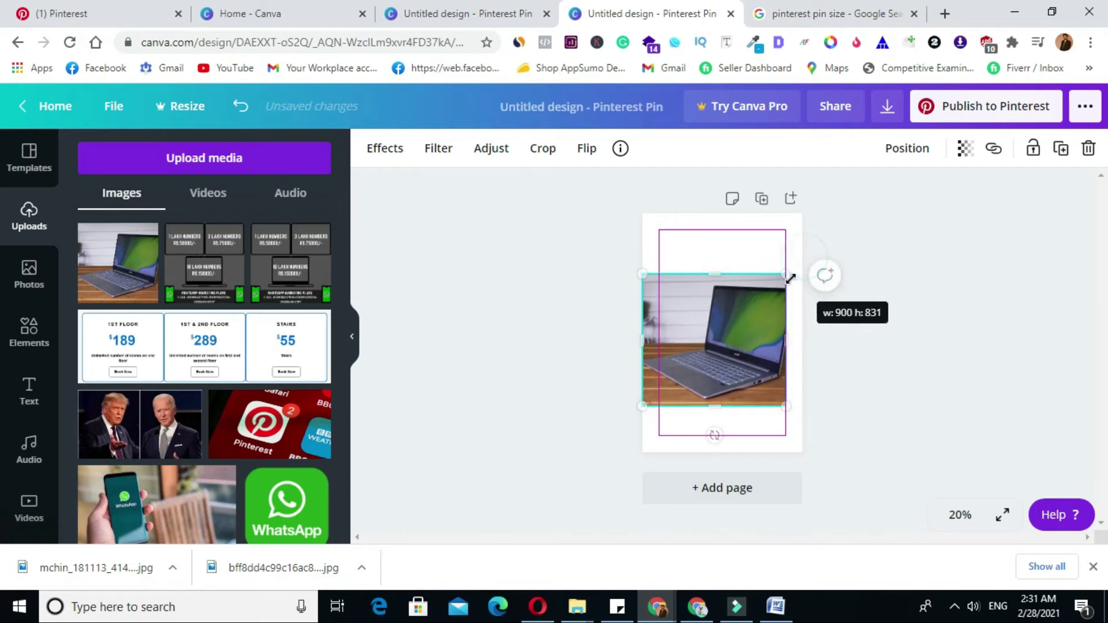
{"action": "key", "text": "ctrl+z"}
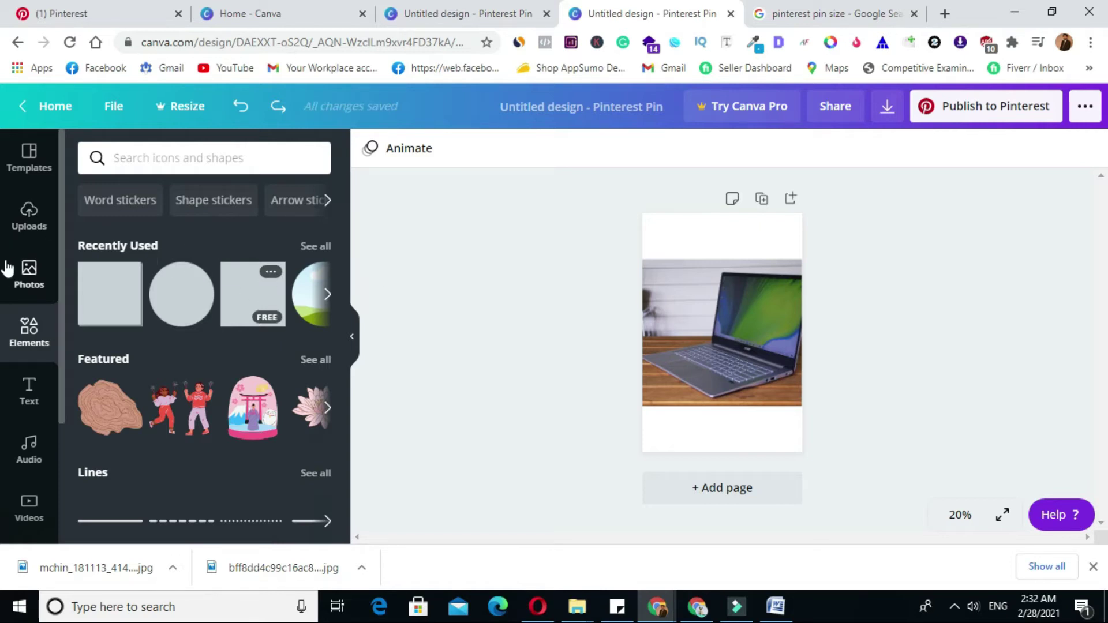
- Add a square shape and stretch it into a dark grey band filling the empty area above the laptop photo
{"action": "left_click", "coordinate": [247, 292]}
{"action": "left_click_drag", "start_coordinate": [247, 292], "coordinate": [723, 259]}
{"action": "left_click_drag", "start_coordinate": [723, 217], "coordinate": [646, 242]}
{"action": "left_click_drag", "start_coordinate": [766, 236], "coordinate": [803, 236]}
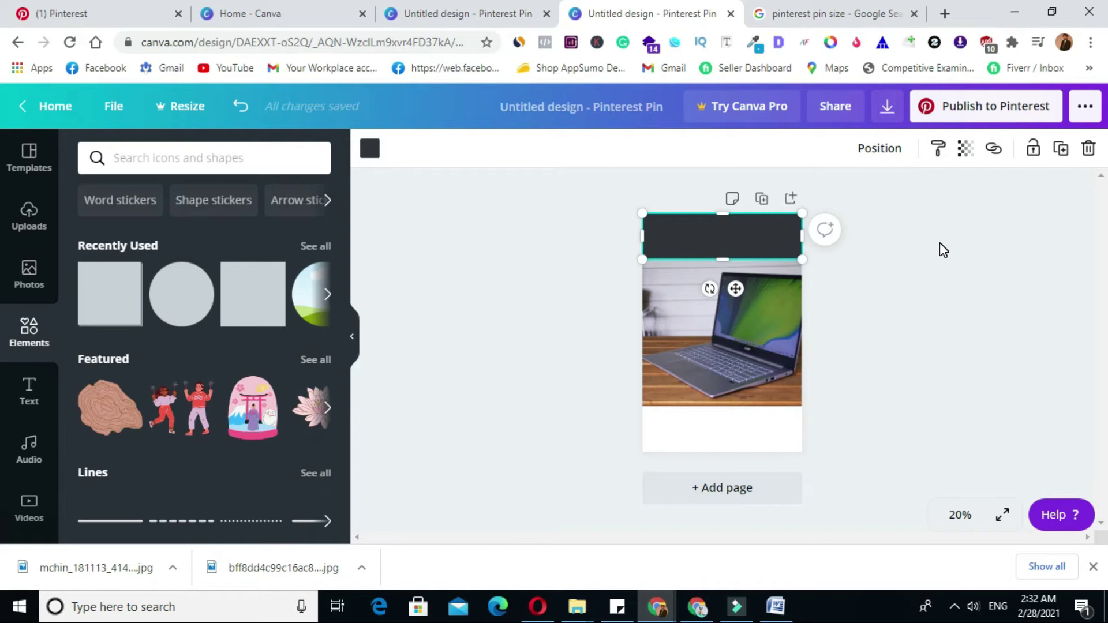
- Add the heading text "10 best laptops of 2021" on the dark band above the photo
{"action": "key", "text": "t"}
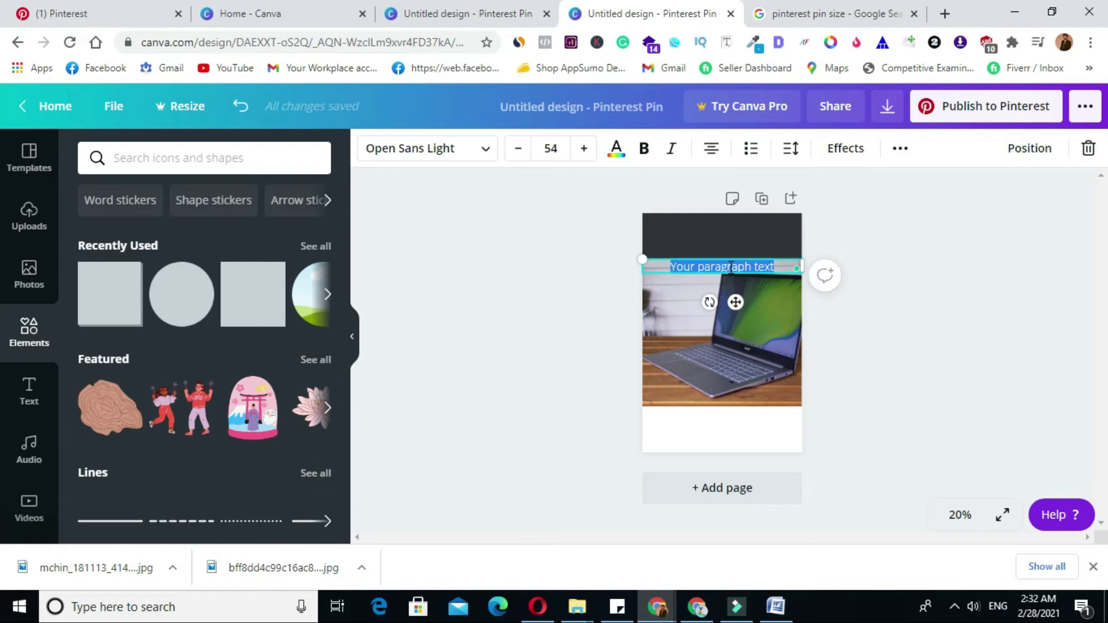
{"action": "type", "text": "10 best"}
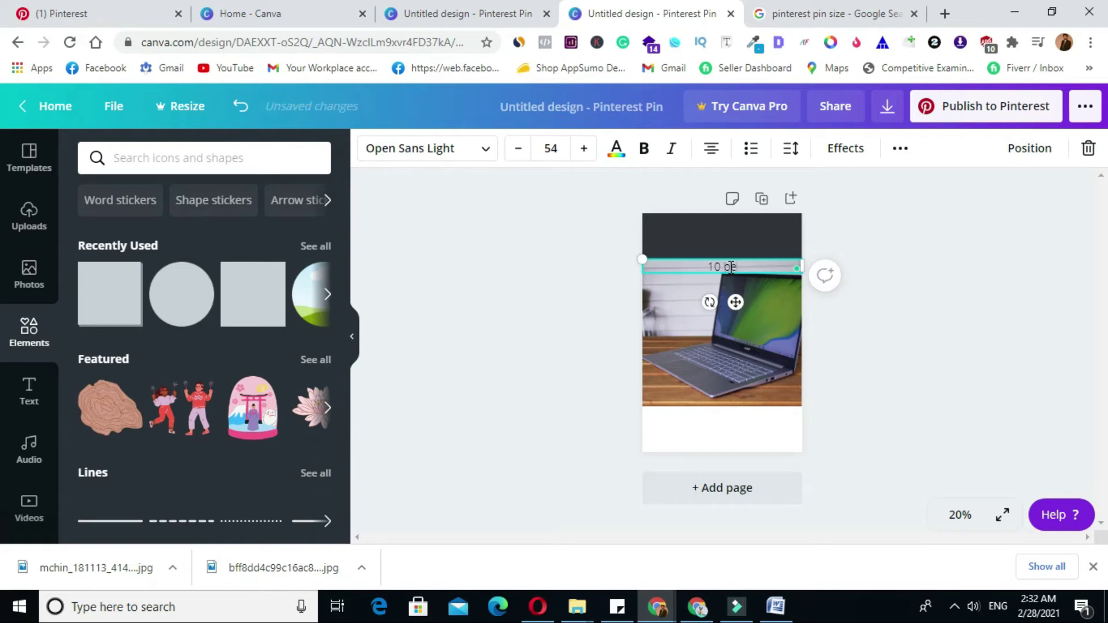
{"action": "type", "text": " laptops of 2021"}
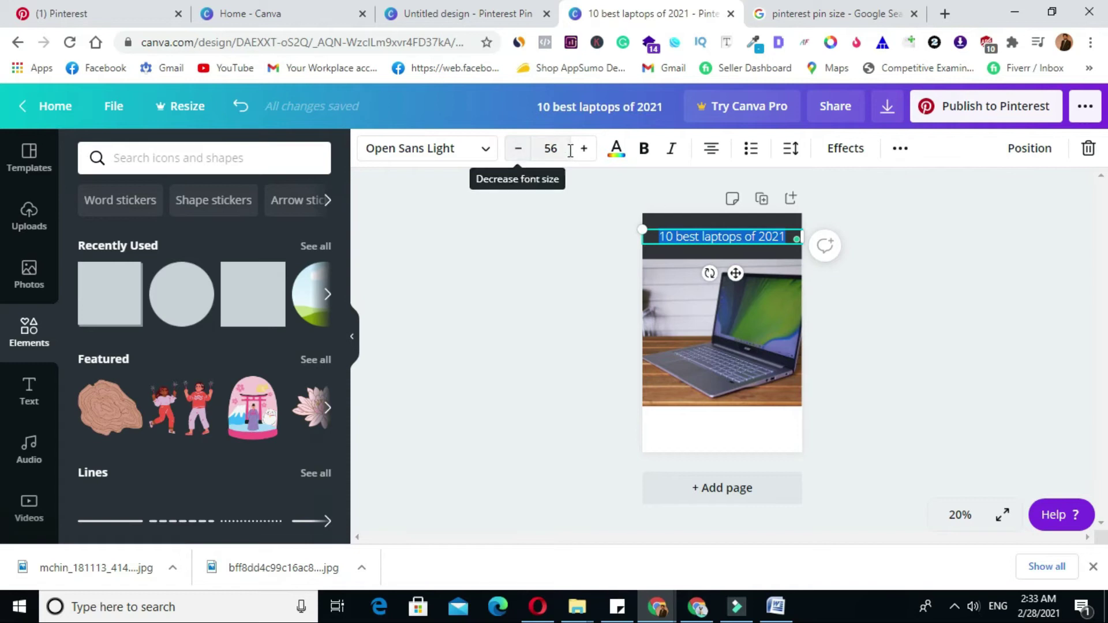
- Set the font size of the "10 best laptops of 2021" heading to 62
{"action": "left_click", "coordinate": [582, 151]}
{"action": "left_click", "coordinate": [515, 151]}
{"action": "left_click", "coordinate": [515, 151]}
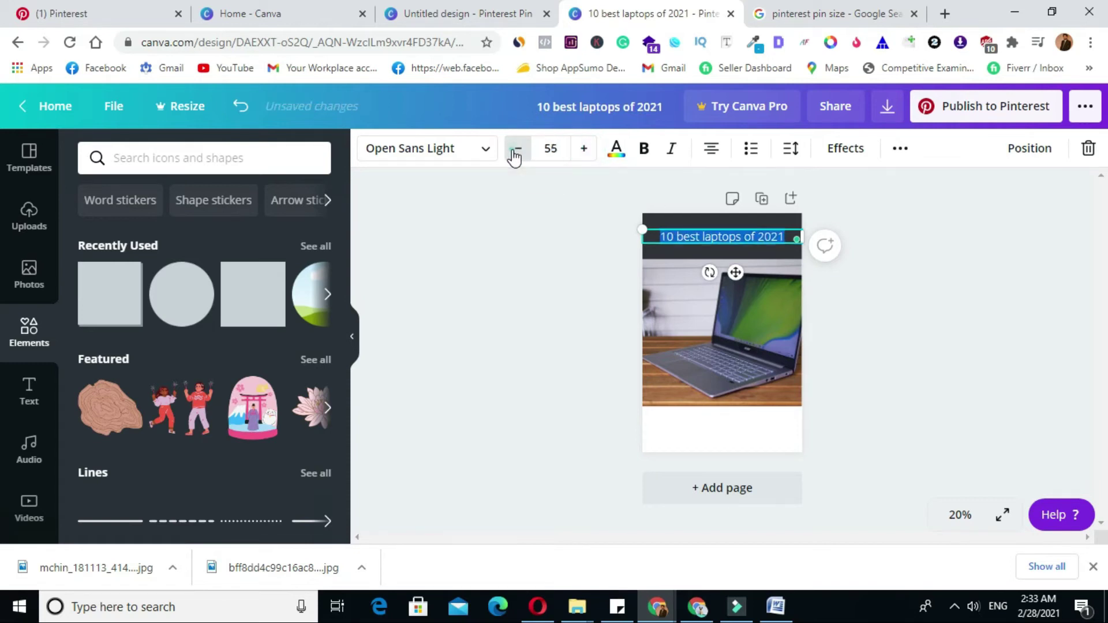
{"action": "left_click", "coordinate": [515, 151]}
{"action": "left_click", "coordinate": [585, 149]}
{"action": "left_click", "coordinate": [586, 148]}
{"action": "left_click", "coordinate": [585, 149]}
{"action": "left_click", "coordinate": [588, 148]}
{"action": "left_click", "coordinate": [588, 148]}
{"action": "left_click", "coordinate": [587, 149]}
{"action": "left_click", "coordinate": [587, 149]}
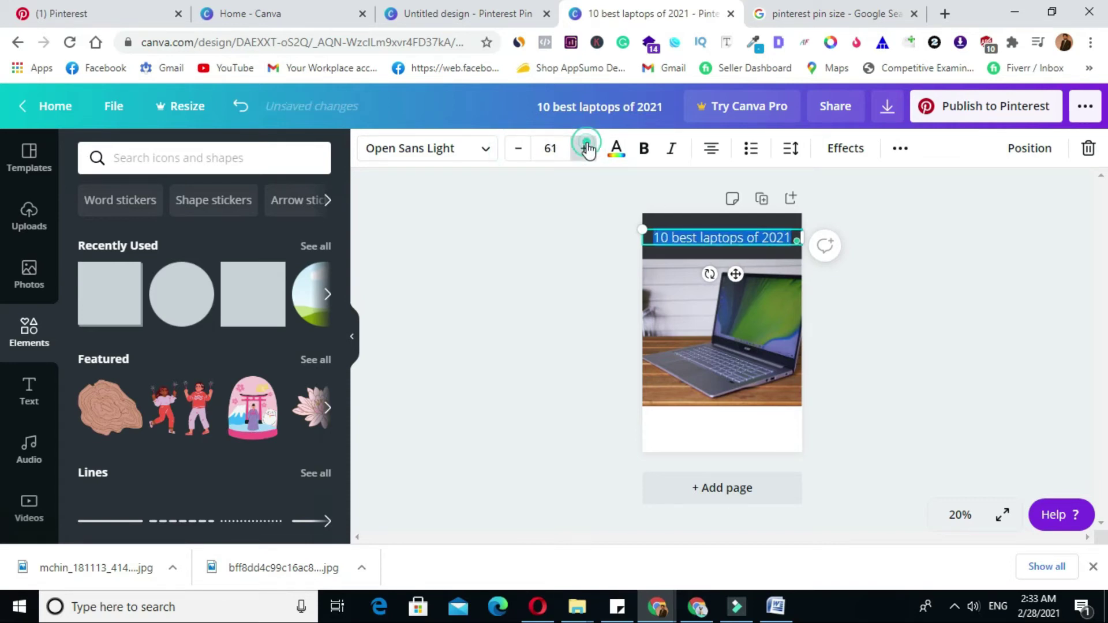
{"action": "left_click", "coordinate": [587, 149]}
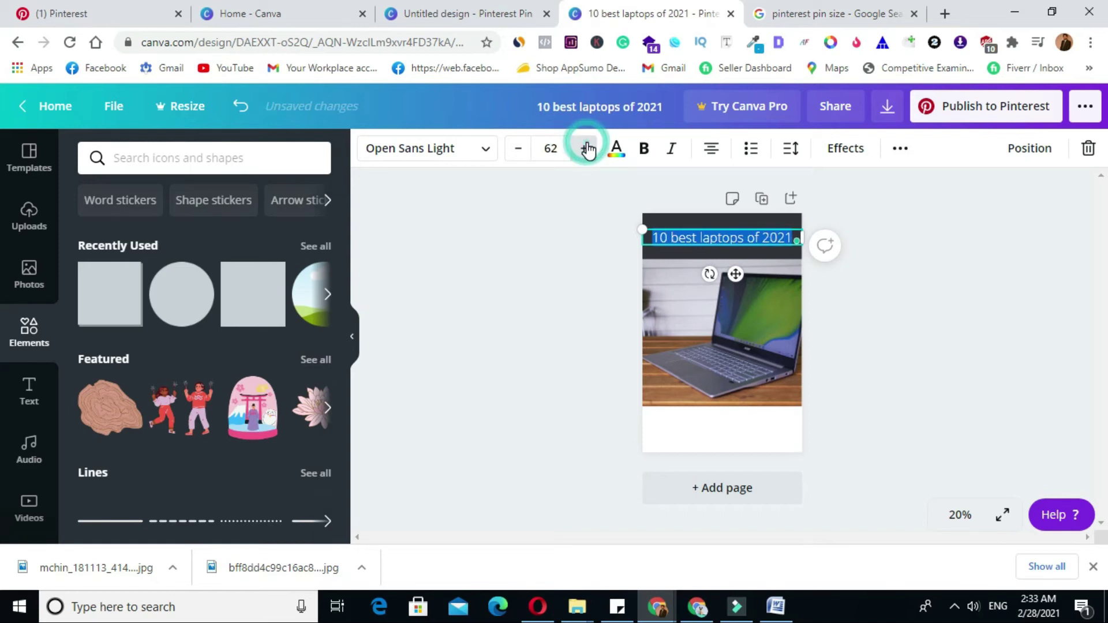
- Try to make the "10 best laptops of 2021" heading bold
{"action": "left_click", "coordinate": [579, 265]}
{"action": "left_click", "coordinate": [708, 234]}
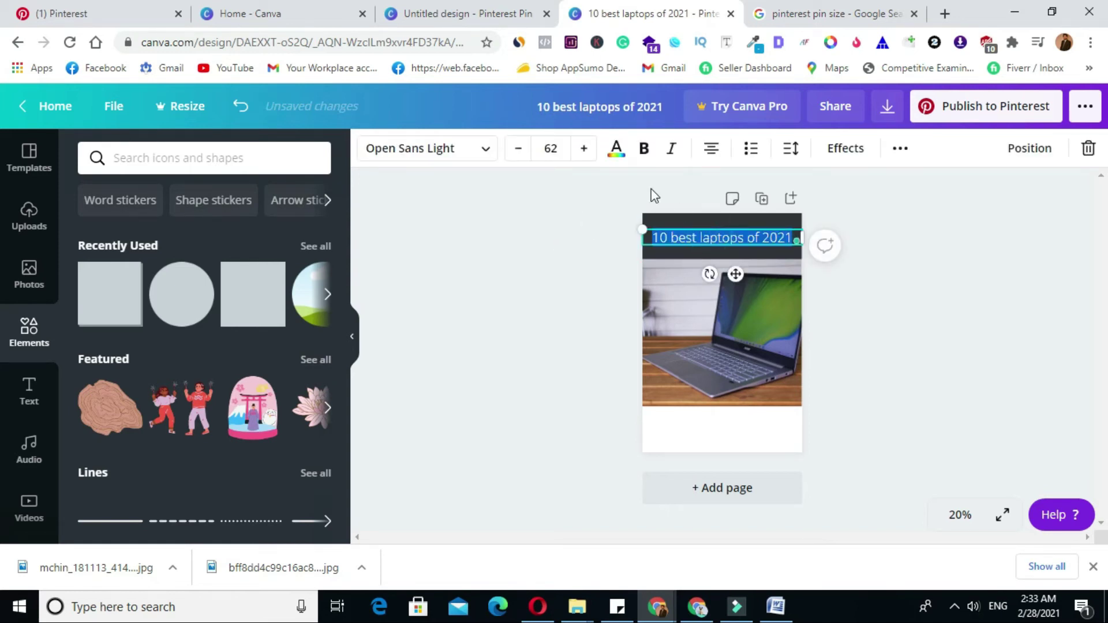
{"action": "left_click", "coordinate": [644, 148]}
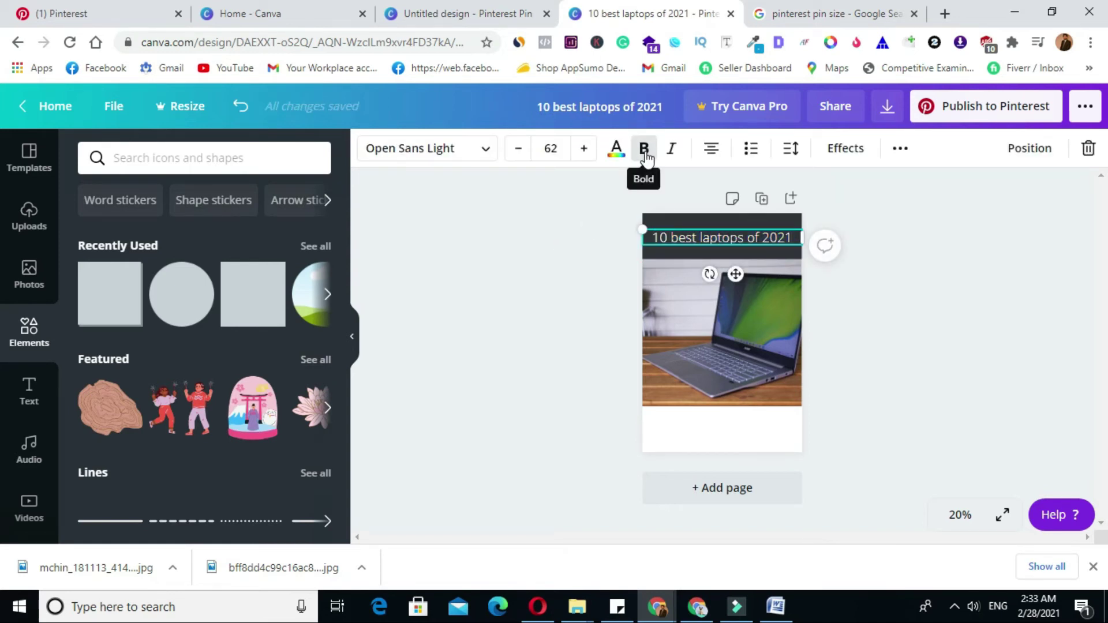
- Set the heading's text colour to white (#FFFFFF) and reselect the heading text
{"action": "left_click", "coordinate": [616, 149]}
{"action": "left_click", "coordinate": [143, 315]}
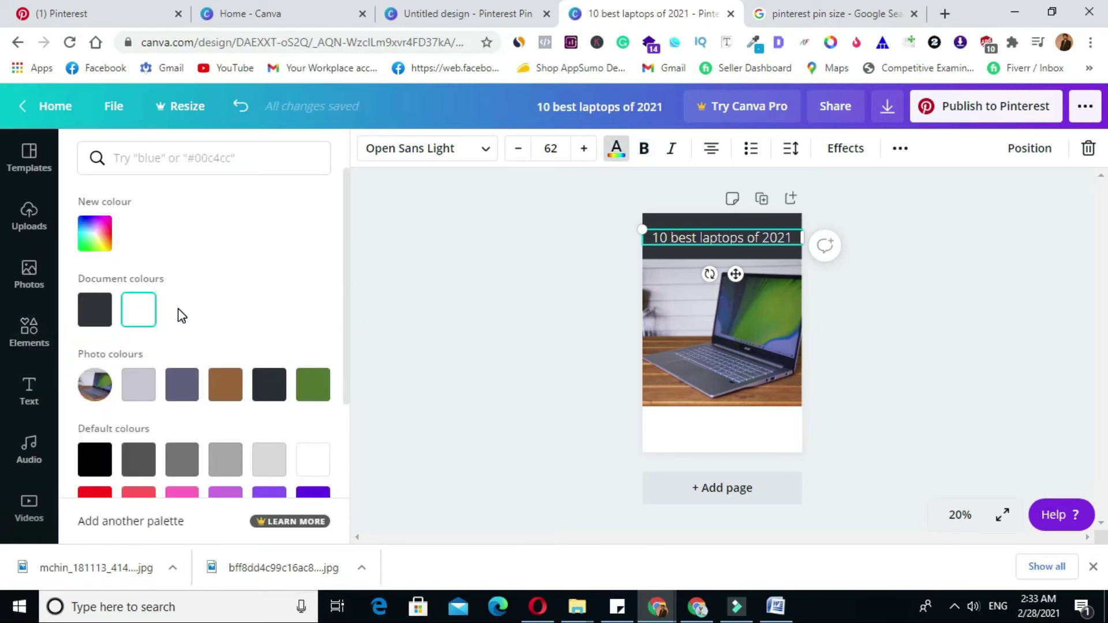
{"action": "left_click", "coordinate": [106, 249]}
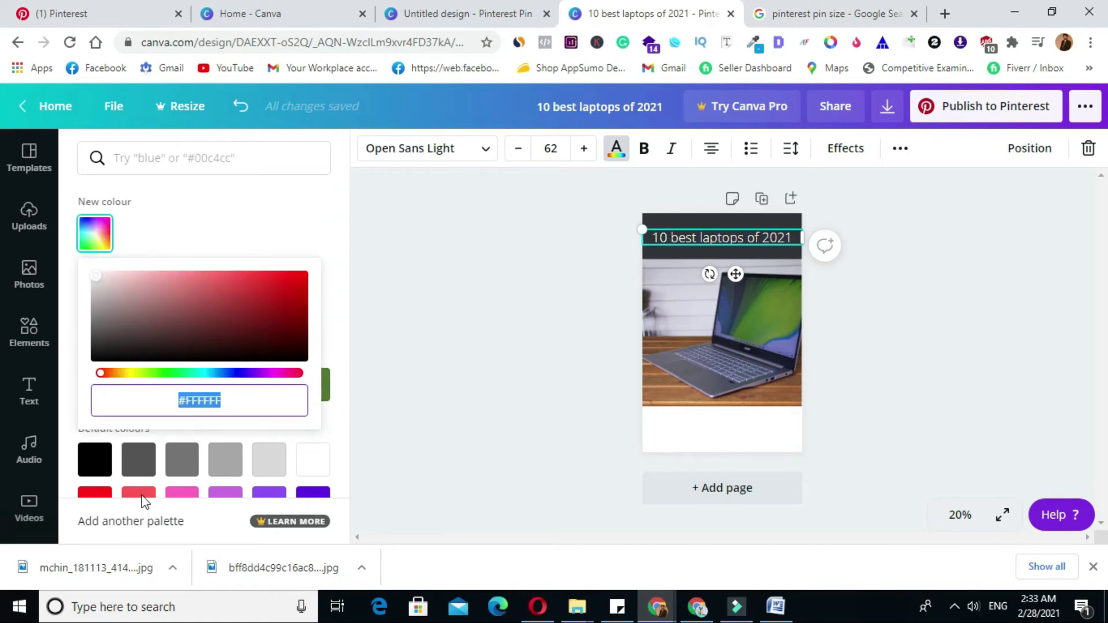
{"action": "left_click", "coordinate": [398, 336]}
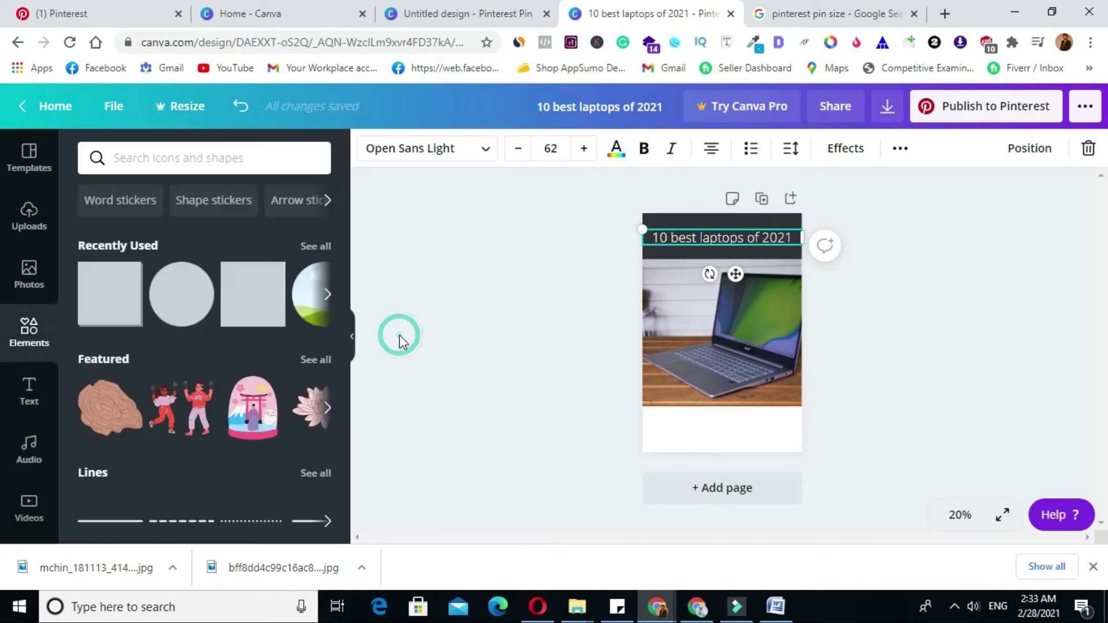
{"action": "double_click", "coordinate": [713, 237]}
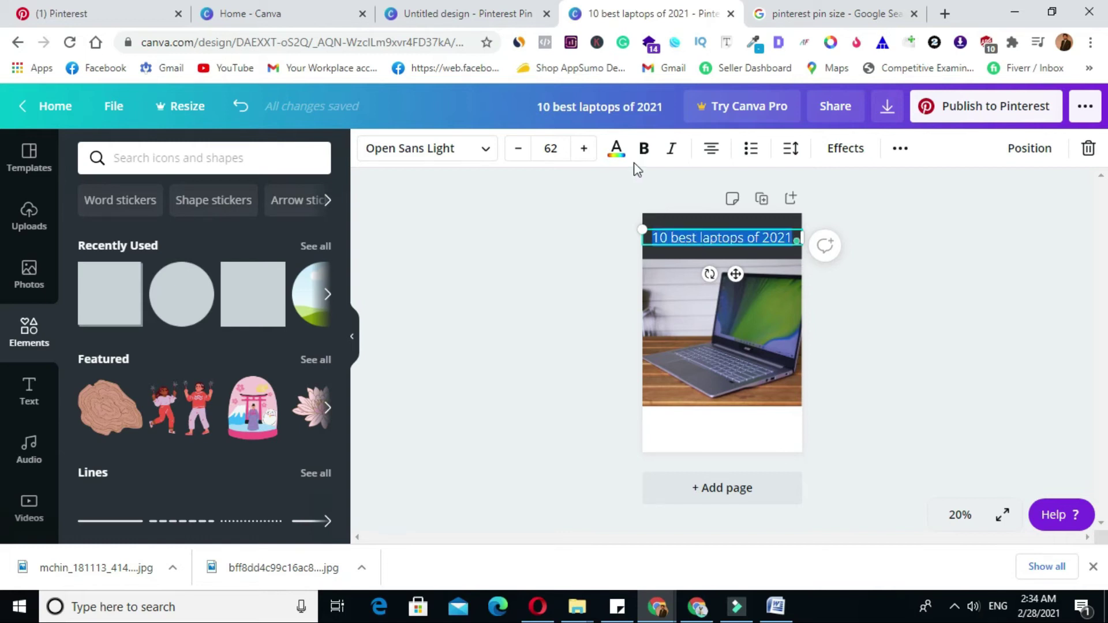
- Make the heading bold and rewrite it in capitals as "10 BEST LAPTOPS OF 2021" at font size 58
{"action": "left_click", "coordinate": [643, 149]}
{"action": "left_click", "coordinate": [558, 282]}
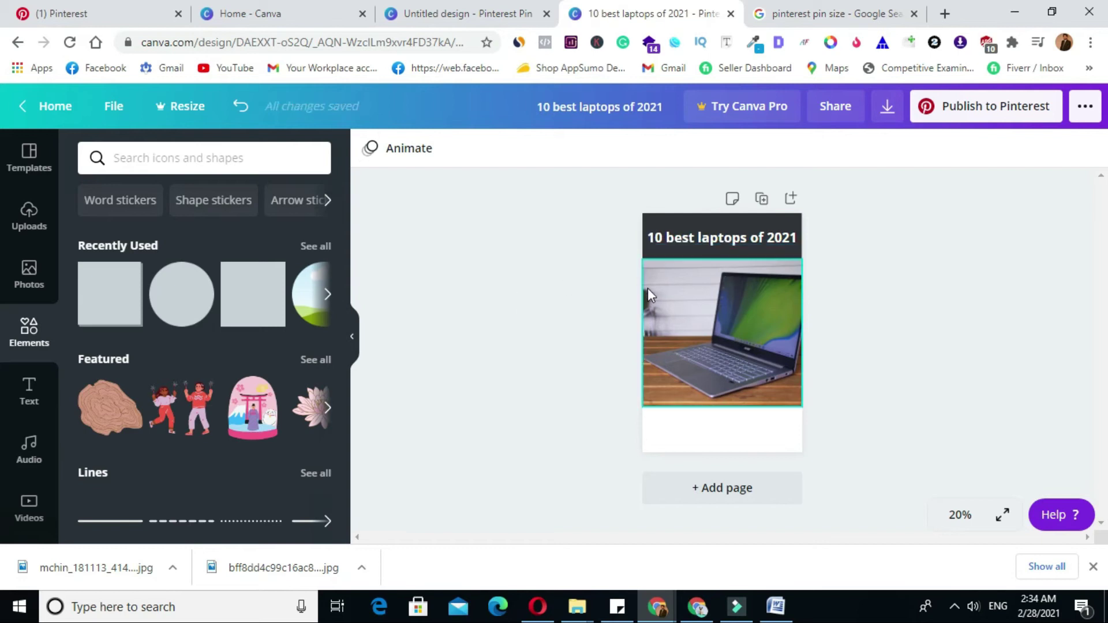
{"action": "left_click", "coordinate": [735, 236]}
{"action": "left_click", "coordinate": [735, 235]}
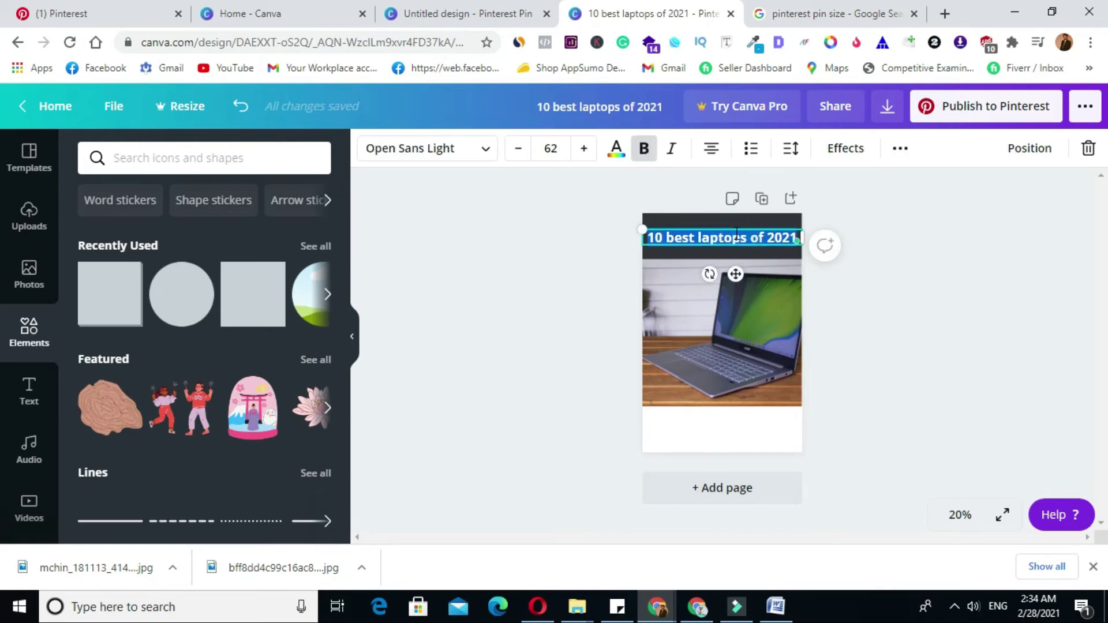
{"action": "left_click", "coordinate": [1059, 267]}
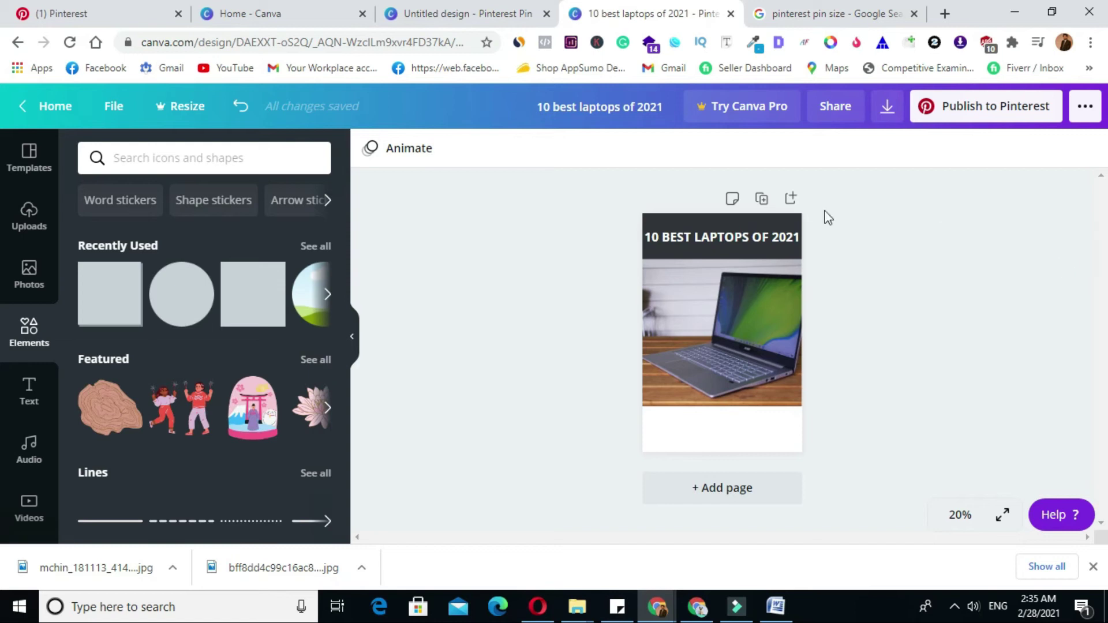
{"action": "left_click", "coordinate": [777, 244]}
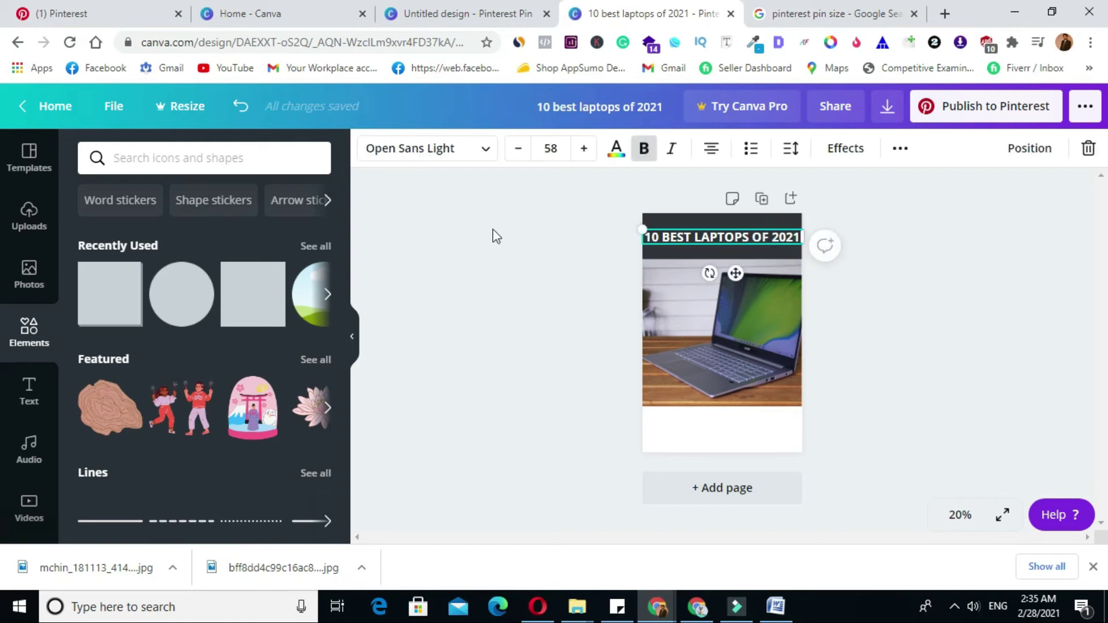
{"action": "left_click", "coordinate": [901, 267]}
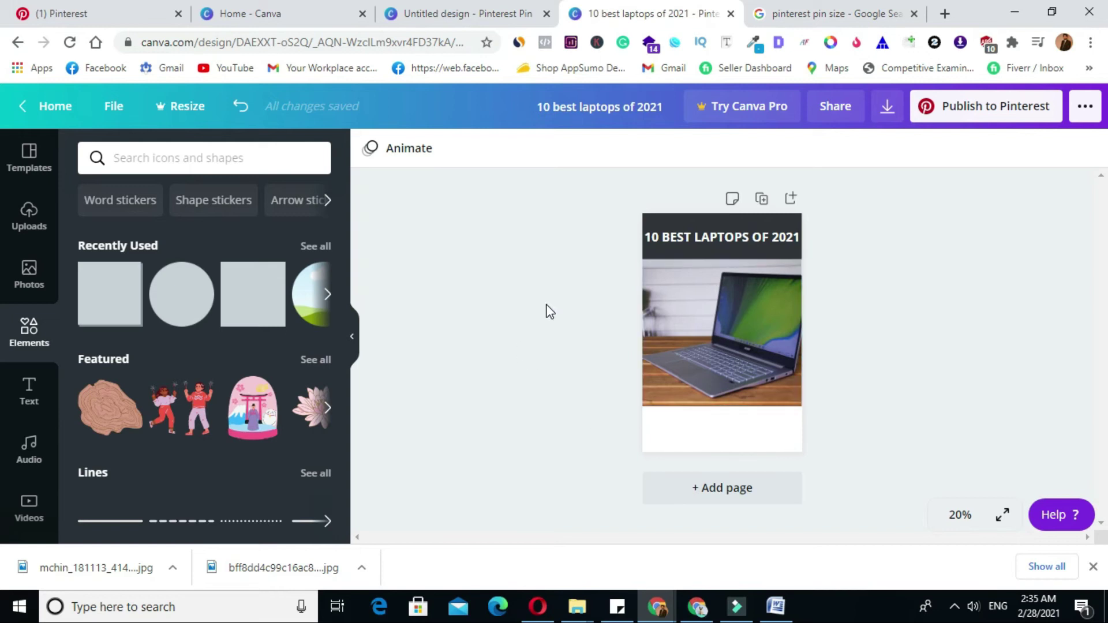
- Add a dark rectangle in the blank strip below the laptop photo and stretch it to the pin's full width
{"action": "left_click", "coordinate": [344, 236]}
{"action": "mouse_move", "coordinate": [345, 236]}
{"action": "left_mouse_down"}
{"action": "mouse_move", "coordinate": [347, 381]}
{"action": "mouse_move", "coordinate": [346, 257]}
{"action": "left_mouse_up"}
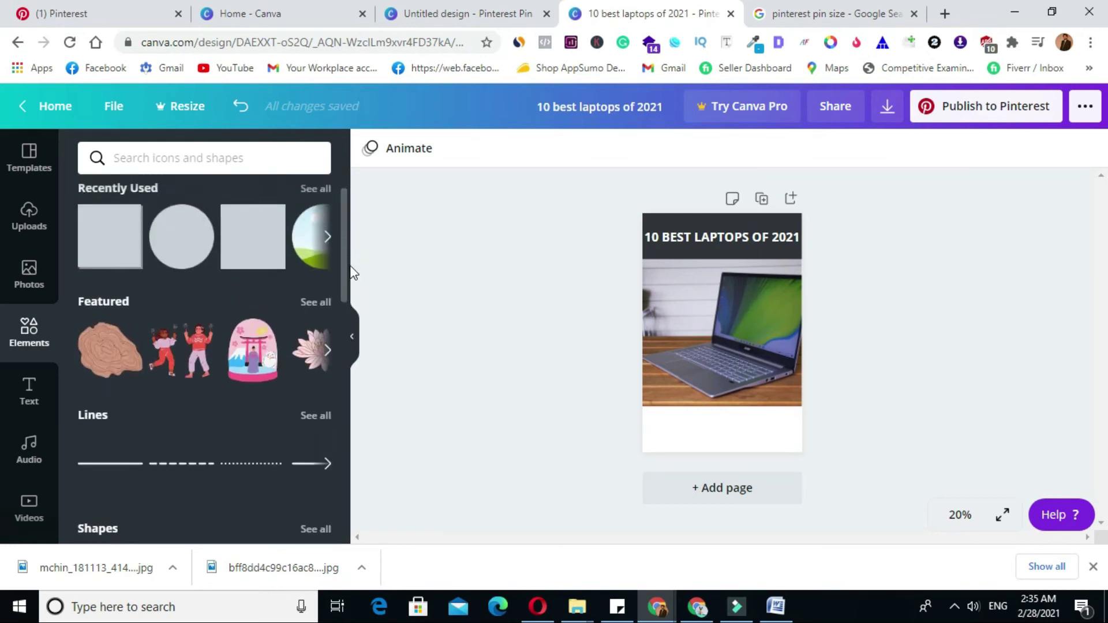
{"action": "left_click_drag", "start_coordinate": [253, 242], "coordinate": [713, 406]}
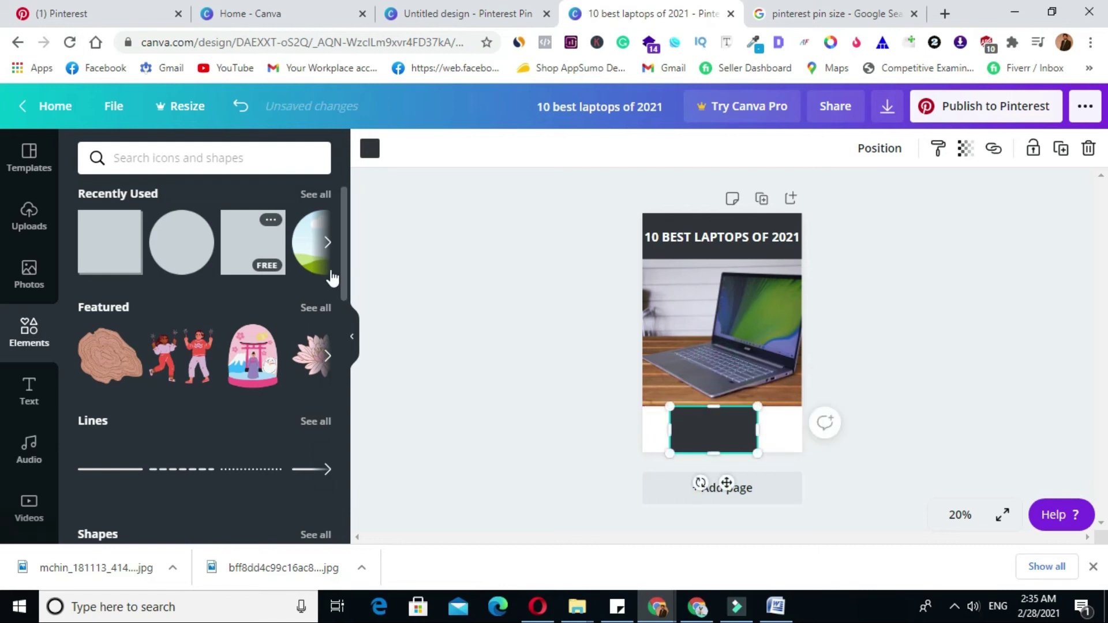
{"action": "left_click", "coordinate": [325, 247]}
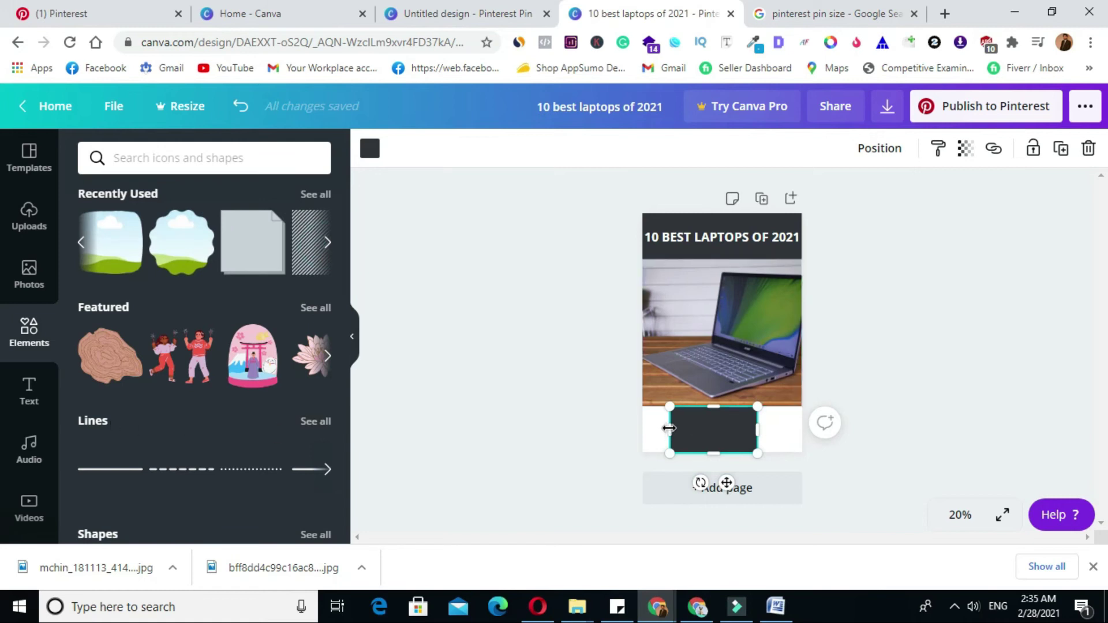
{"action": "left_click_drag", "start_coordinate": [656, 427], "coordinate": [642, 428]}
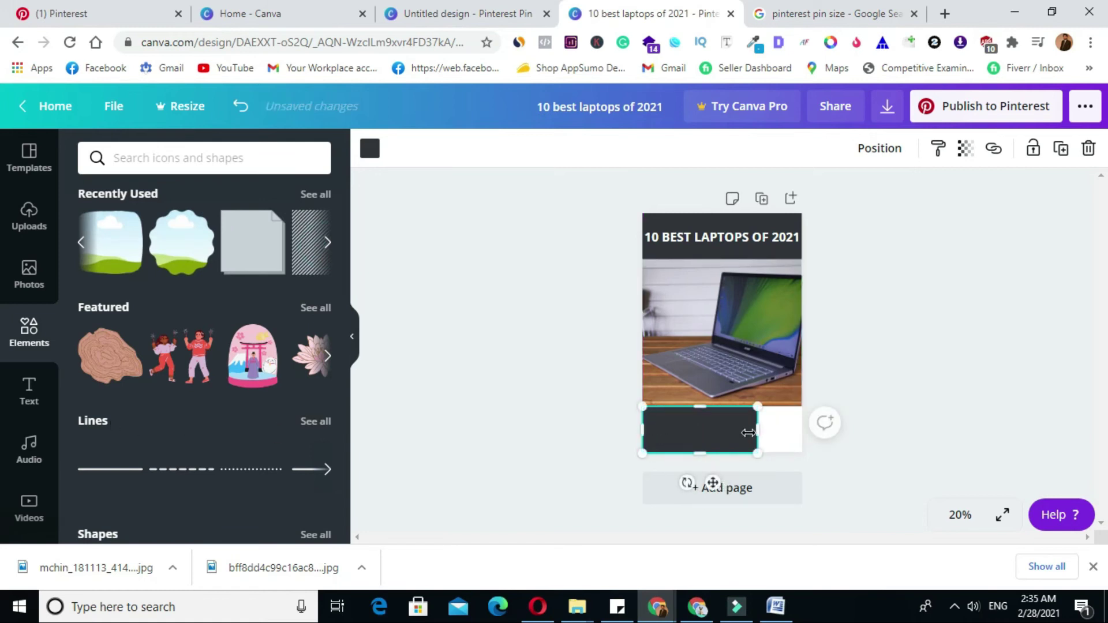
{"action": "left_click_drag", "start_coordinate": [753, 432], "coordinate": [802, 432]}
{"action": "left_click", "coordinate": [918, 316]}
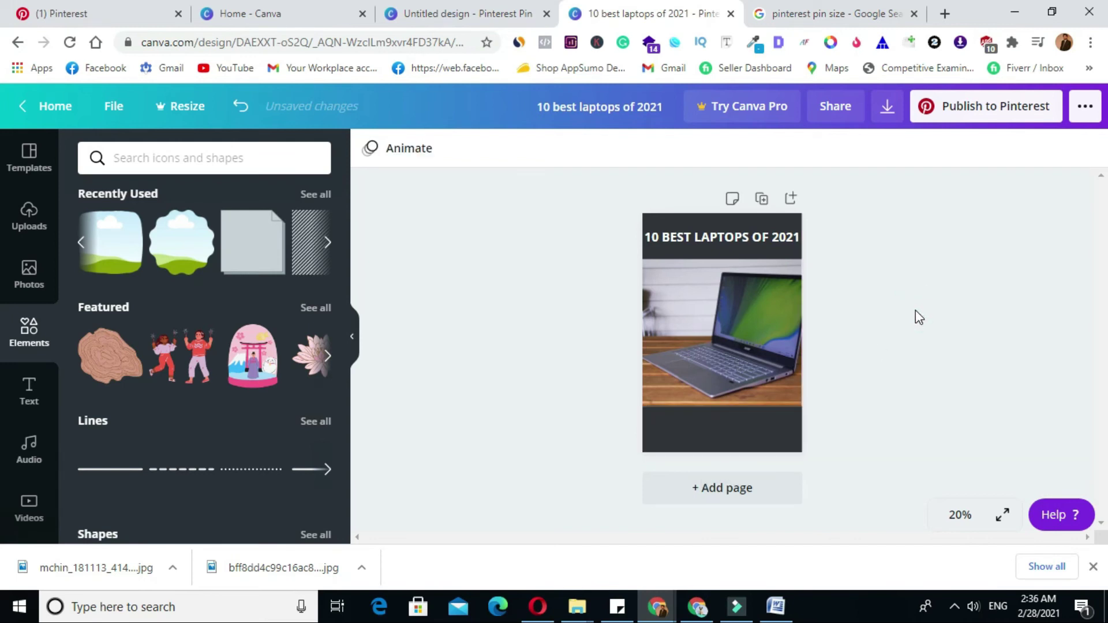
{"action": "key", "text": "ctrl+v"}
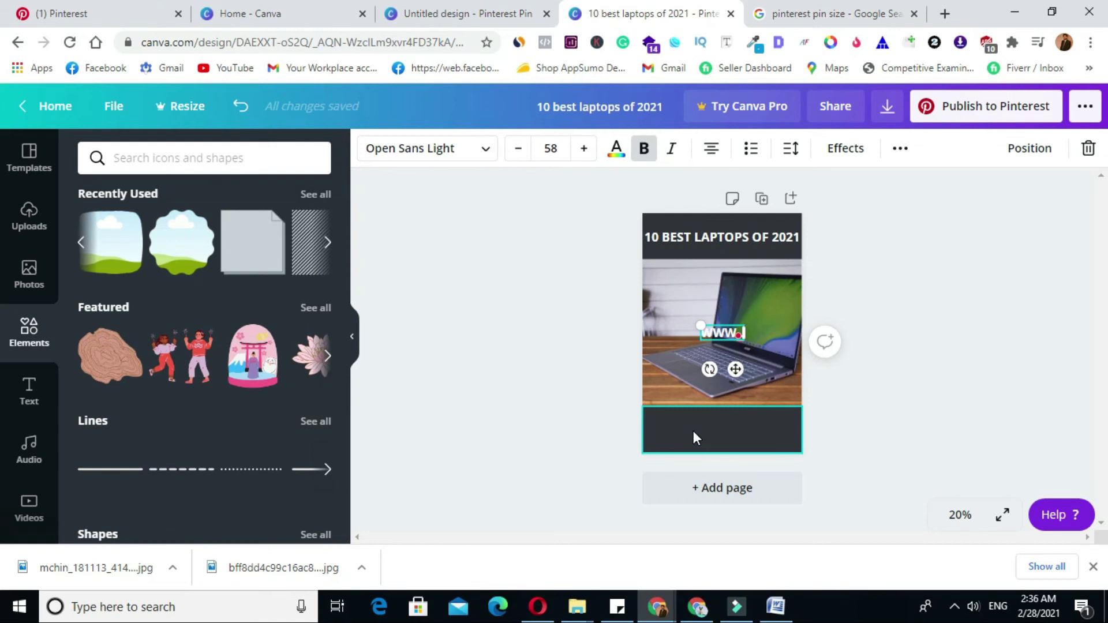
{"action": "type", "text": ".ALLTECH"}
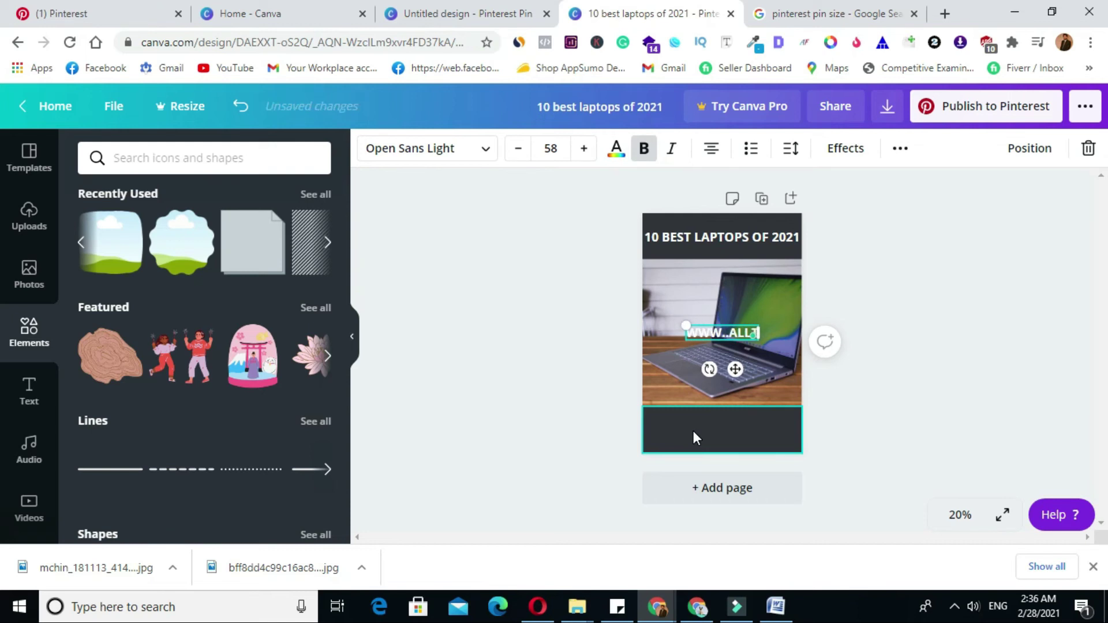
{"action": "type", "text": ".COM"}
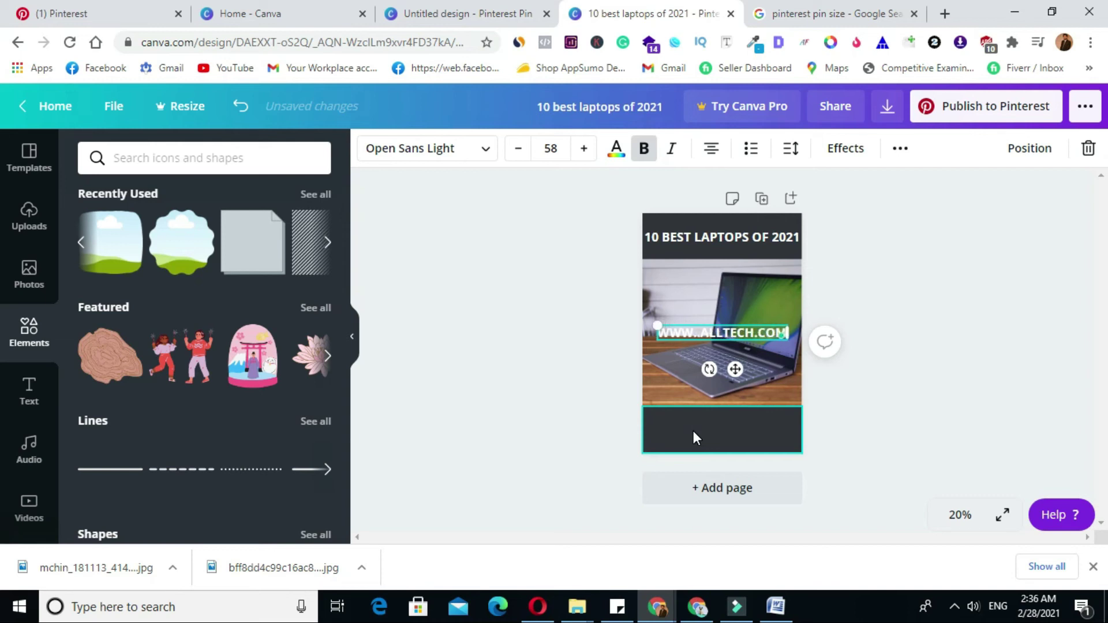
{"action": "left_click", "coordinate": [555, 317]}
{"action": "left_click_drag", "start_coordinate": [756, 332], "coordinate": [761, 436]}
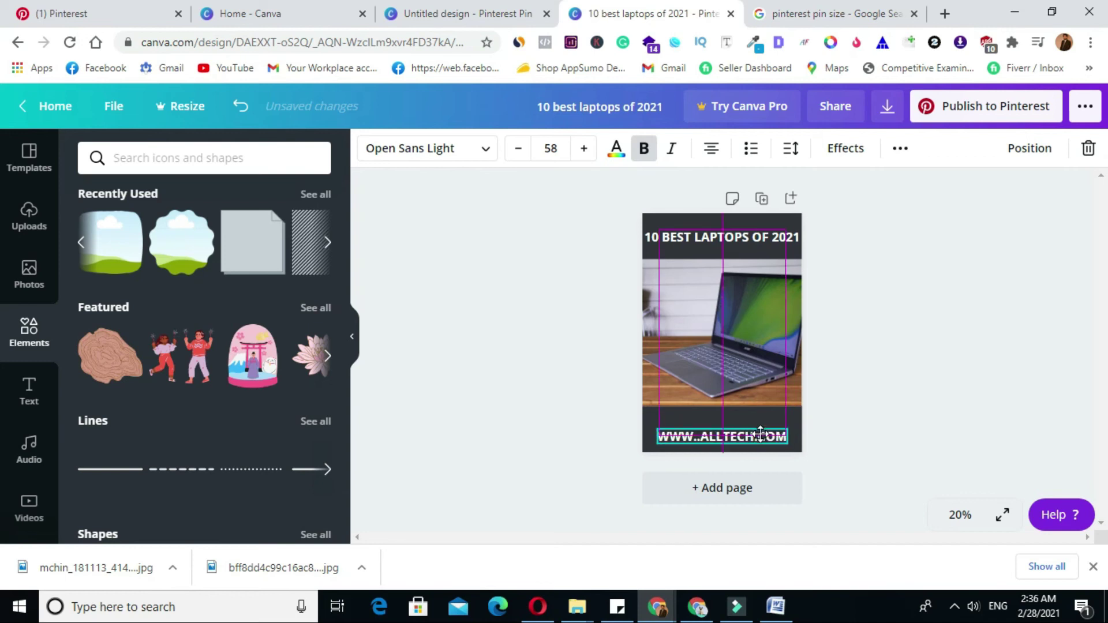
{"action": "left_click", "coordinate": [516, 389]}
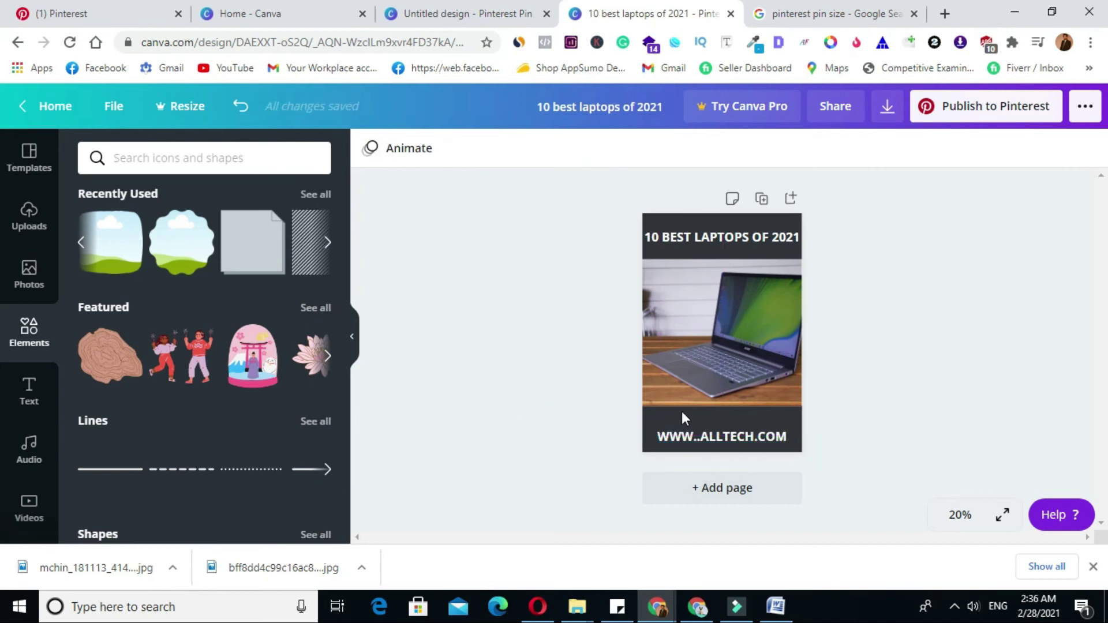
{"action": "left_click", "coordinate": [704, 420]}
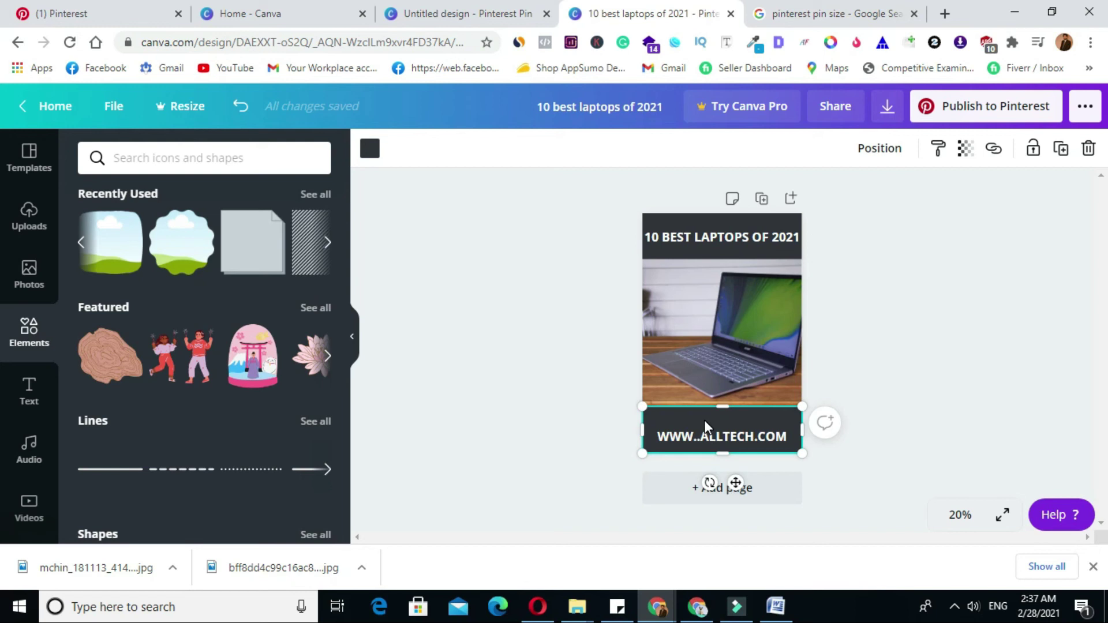
{"action": "left_click", "coordinate": [968, 242]}
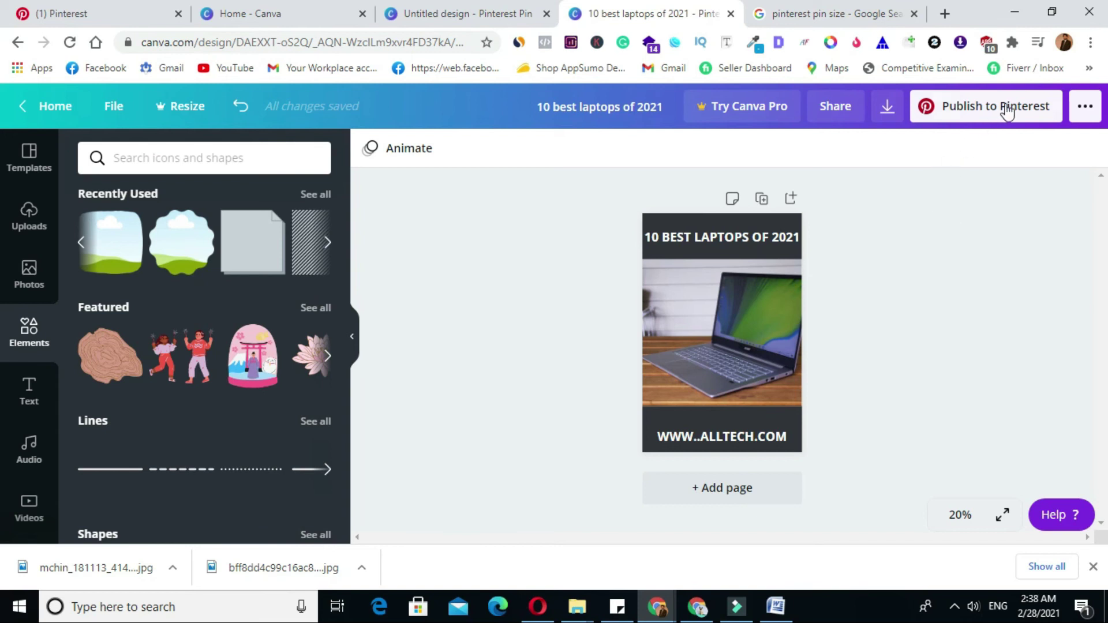
- Download the pin design as a PNG and dismiss the referral offer
{"action": "left_click", "coordinate": [887, 108]}
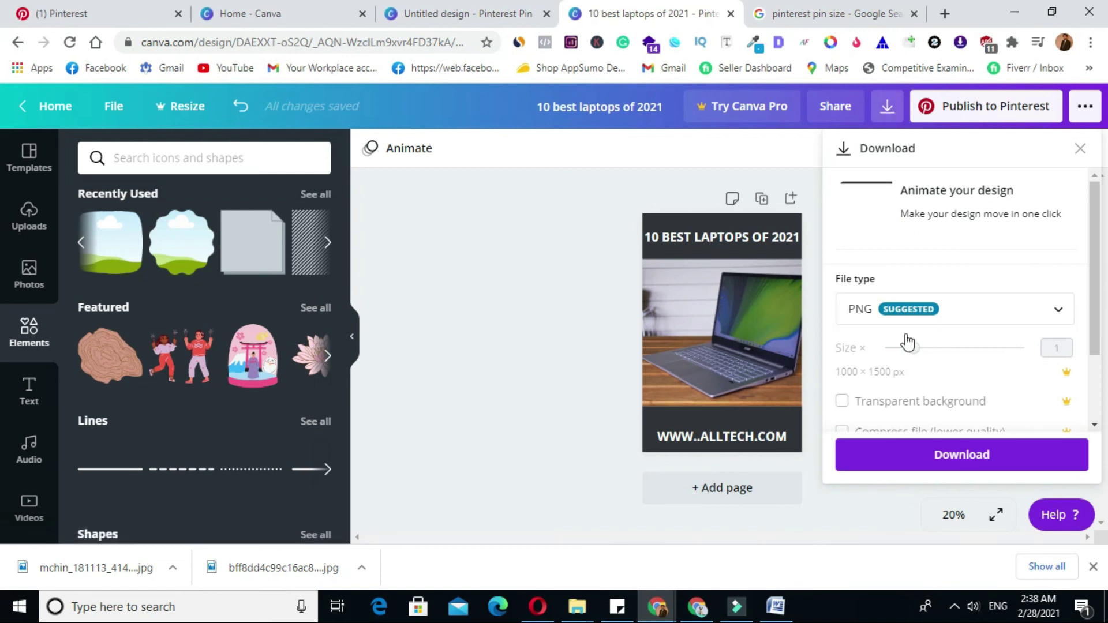
{"action": "left_click", "coordinate": [969, 455]}
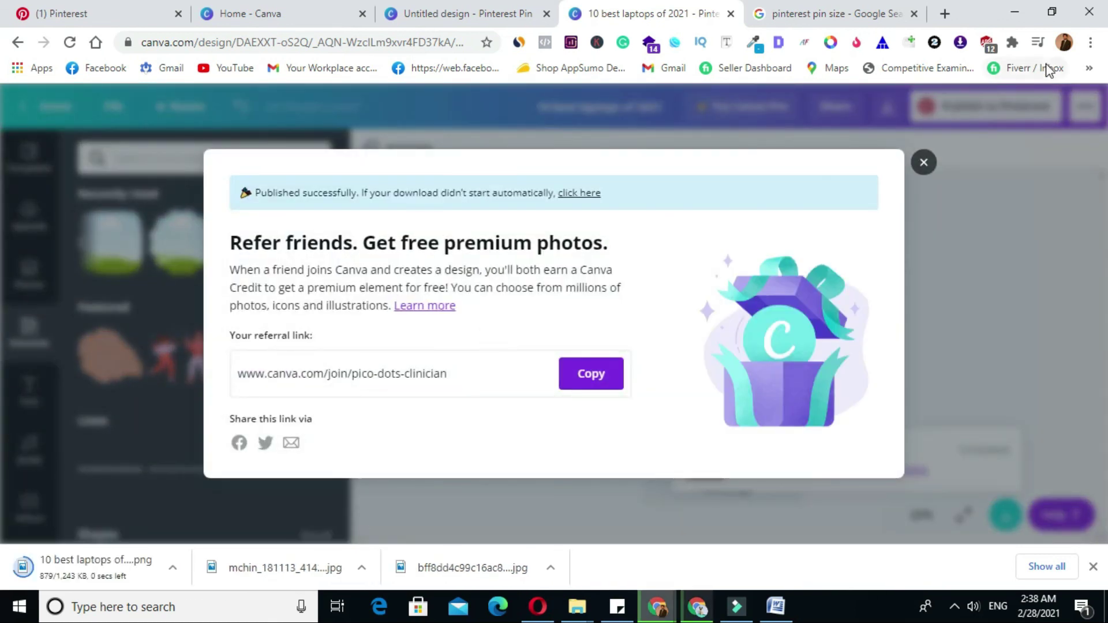
{"action": "left_click", "coordinate": [924, 163]}
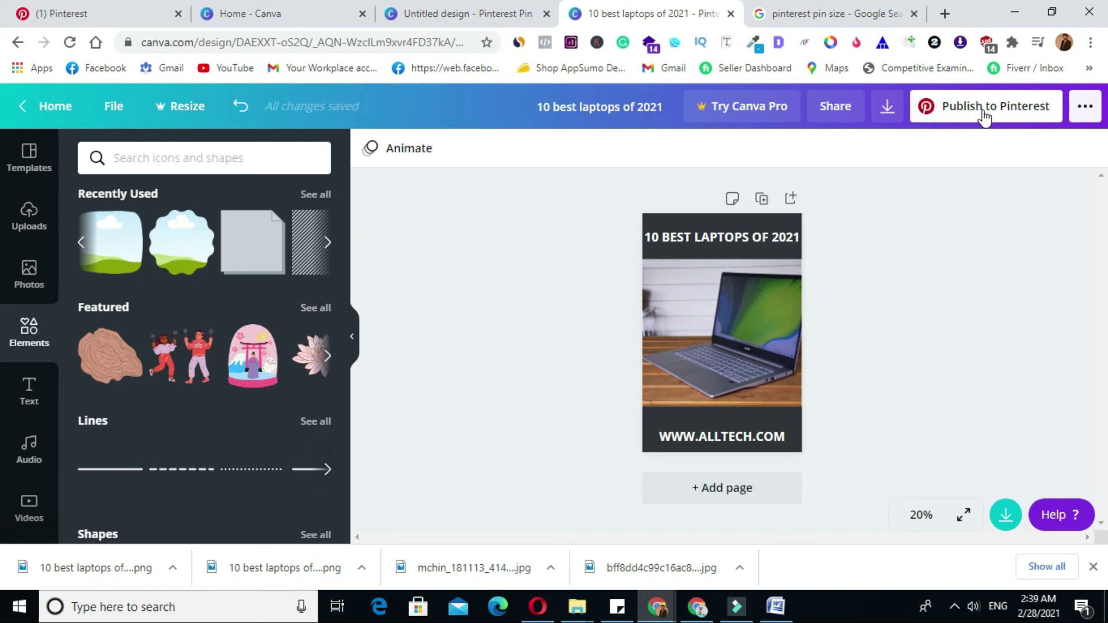
{"action": "left_click", "coordinate": [886, 110]}
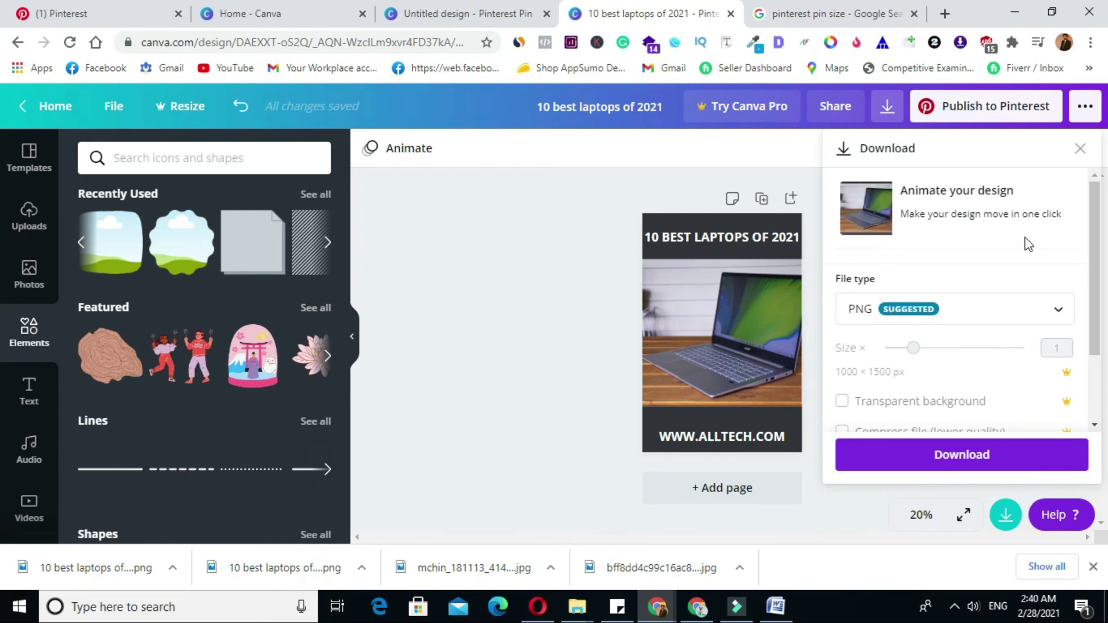
{"action": "left_click", "coordinate": [947, 455]}
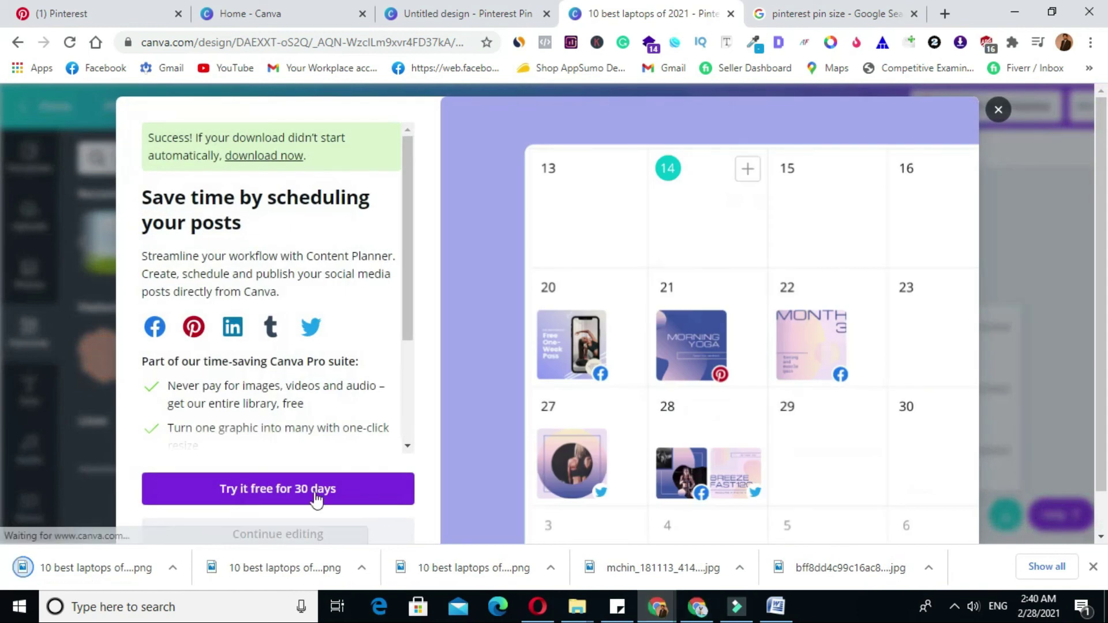
{"action": "left_click", "coordinate": [172, 567]}
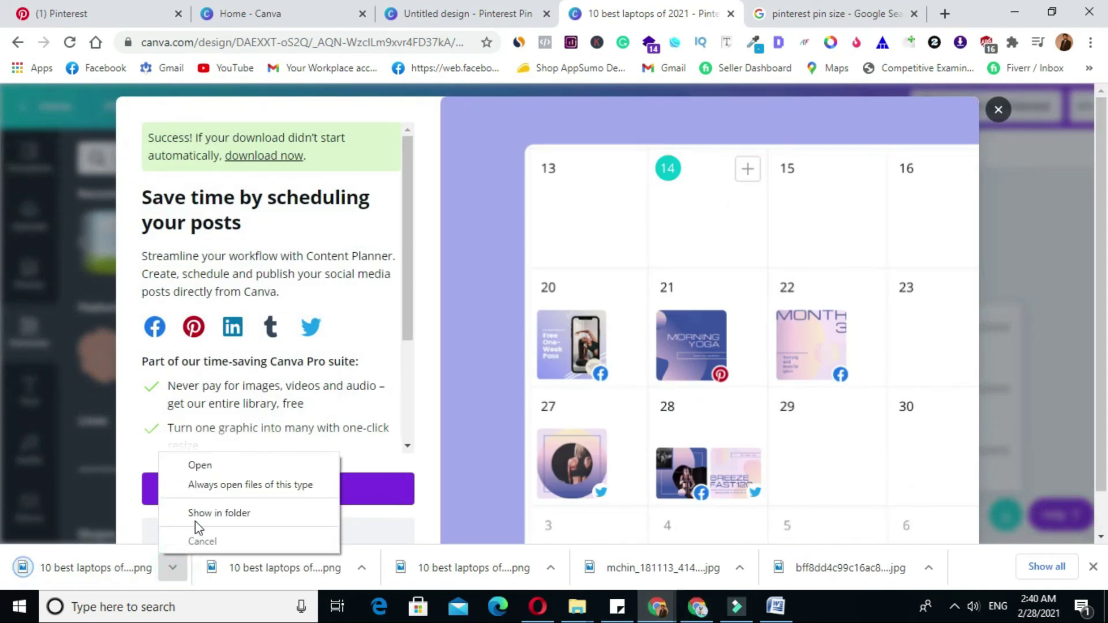
{"action": "left_click", "coordinate": [197, 513]}
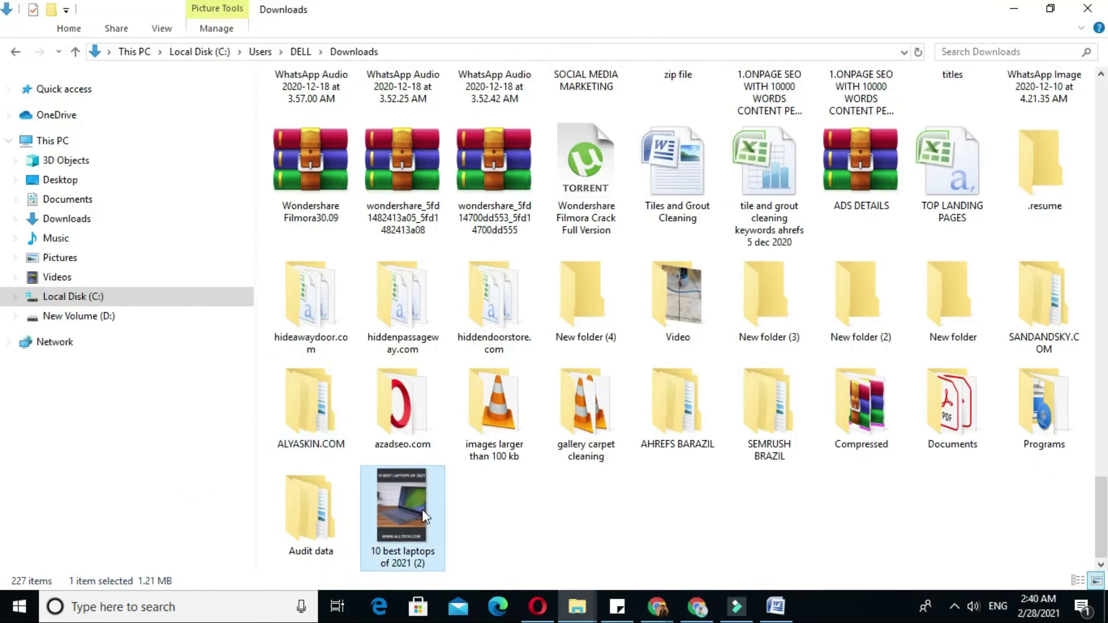
{"action": "double_click", "coordinate": [423, 512]}
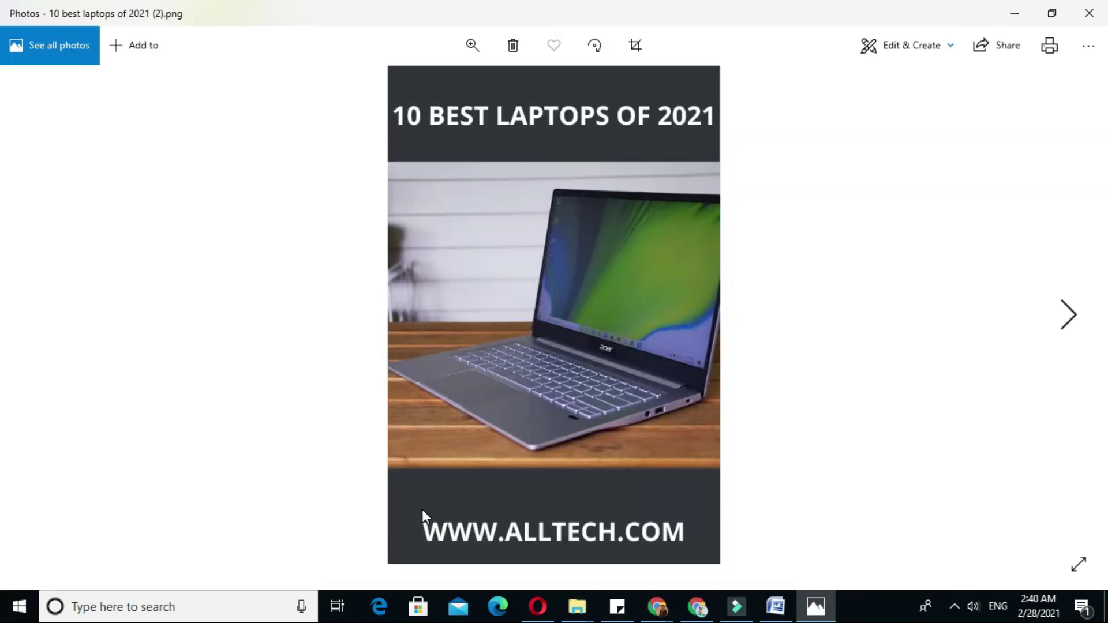